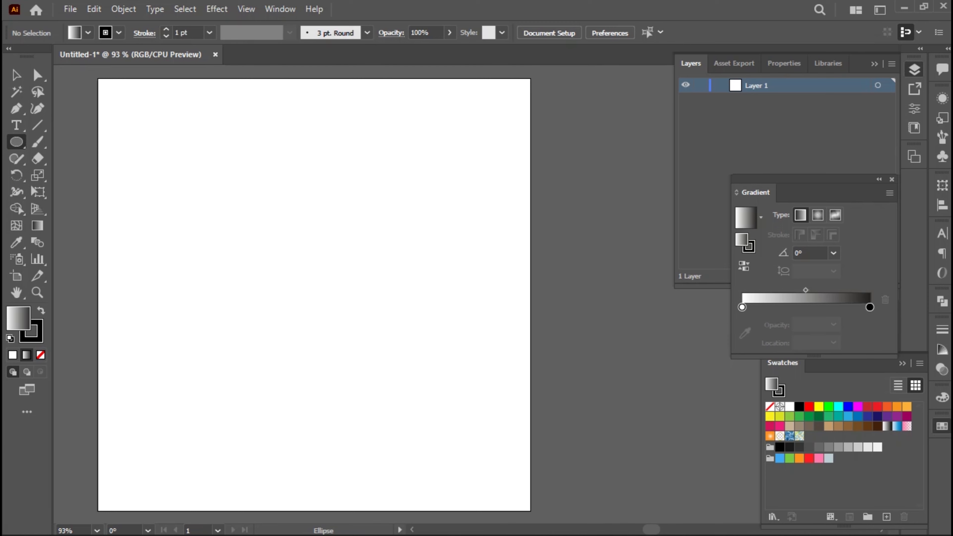
# Step: Draw a tall ellipse and place a smaller concentric copy of it inside
pyautogui.moveTo(235, 199)
pyautogui.mouseDown()
pyautogui.moveTo(356, 404)
pyautogui.moveTo(408, 450)
pyautogui.mouseUp()
pyautogui.click(94, 9)
pyautogui.click(328, 326)
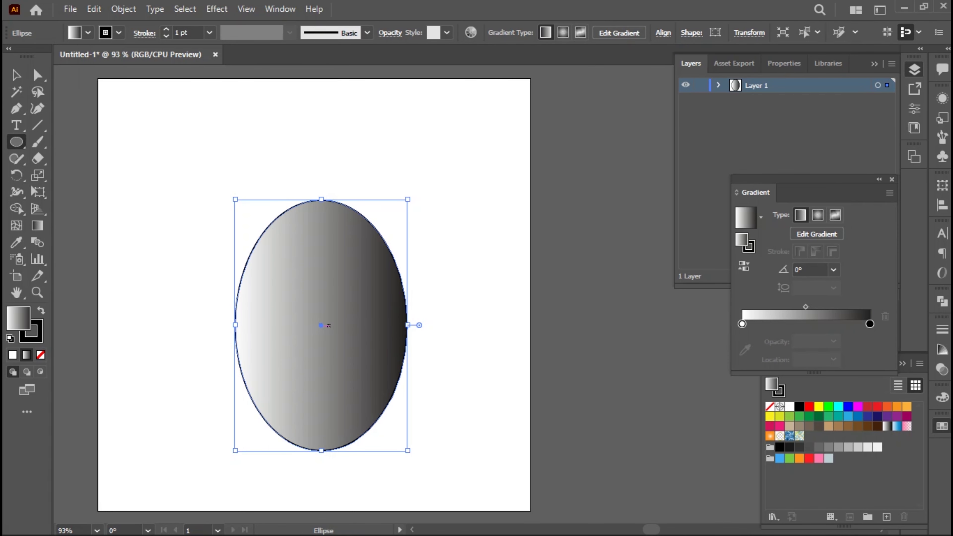
pyautogui.moveTo(408, 450); pyautogui.dragTo(384, 424)
# Step: Cut the inner ellipse out of the outer one with Shape Builder to leave an oval ring
pyautogui.hotkey('ctrl', 'a')
pyautogui.hotkey('shift', 'm')
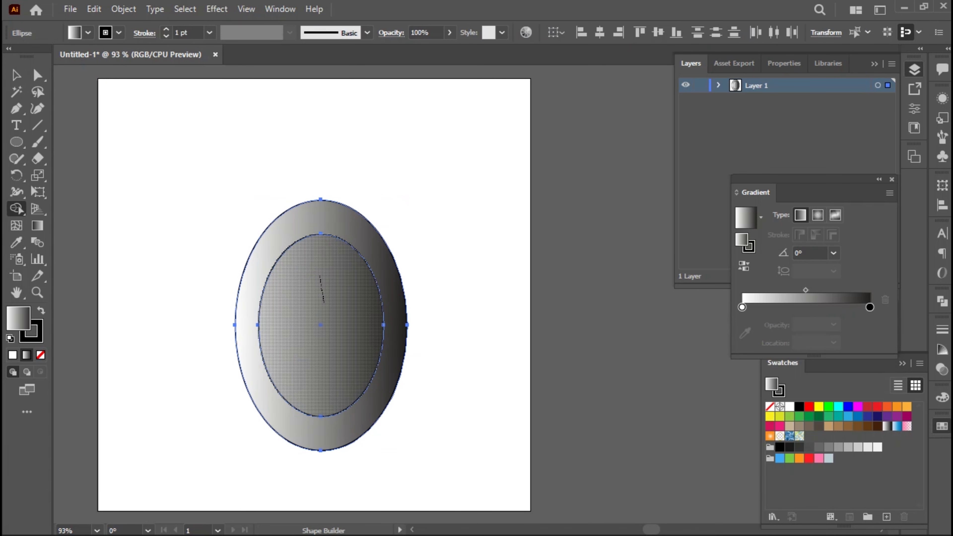
pyautogui.keyDown('alt'); pyautogui.click(320, 326); pyautogui.keyUp('alt')
pyautogui.press('v')
# Step: Make a reflected copy of the oval ring, mirrored across the vertical axis
pyautogui.rightClick(399, 121)
pyautogui.moveTo(435, 269)
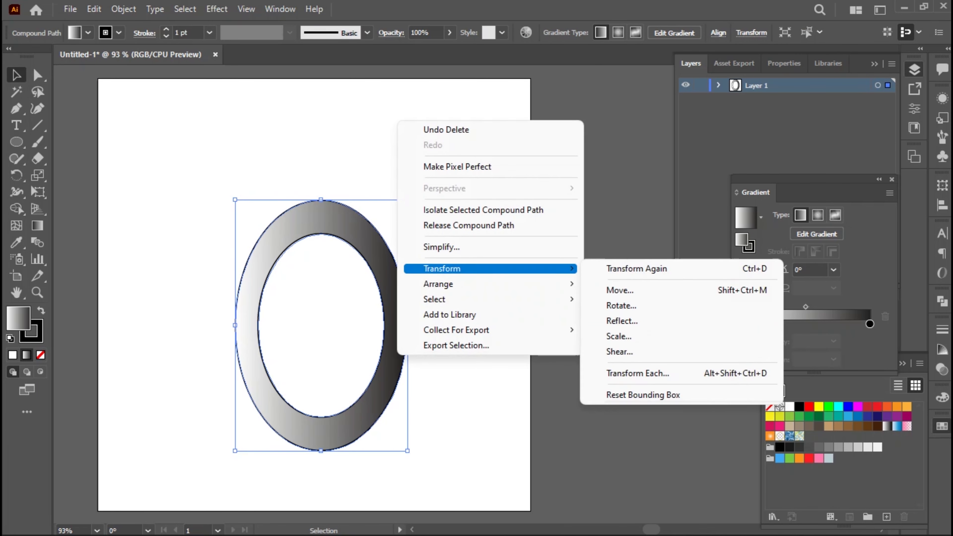
pyautogui.click(615, 321)
pyautogui.click(517, 462)
pyautogui.rightClick(392, 72)
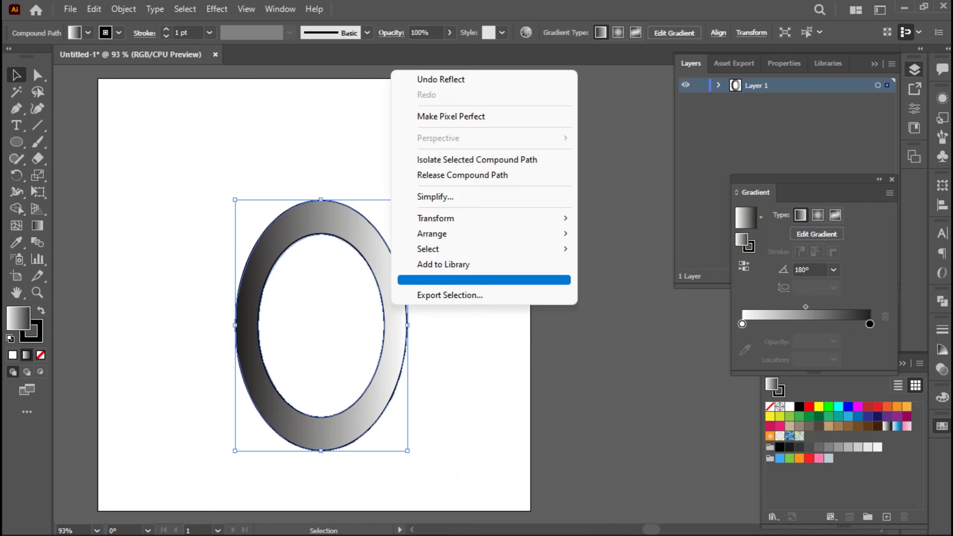
pyautogui.moveTo(435, 218)
pyautogui.click(616, 255)
pyautogui.press('Escape')
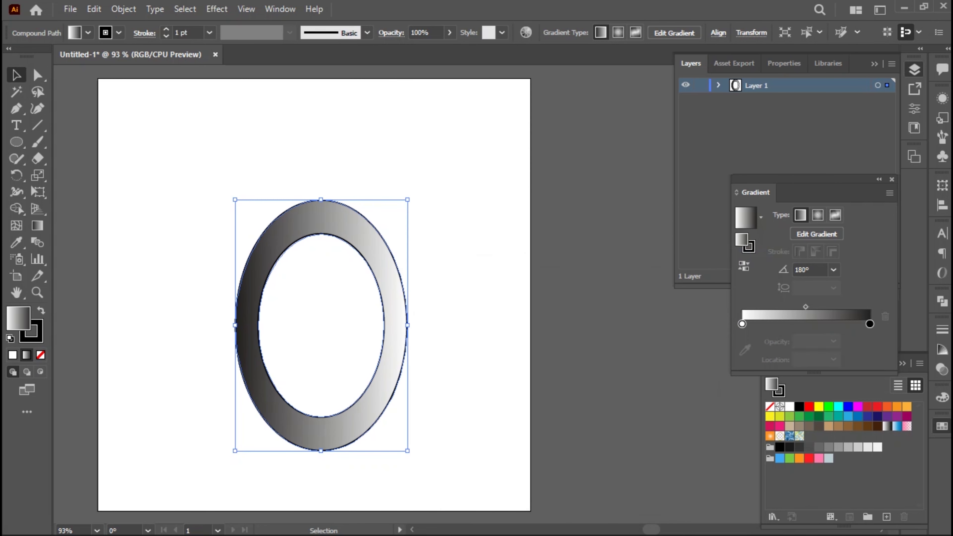
# Step: Rotate one oval ring so that it lies tilted across the upright ring
pyautogui.moveTo(279, 356); pyautogui.dragTo(279, 237)
pyautogui.moveTo(449, 351); pyautogui.dragTo(533, 254)
pyautogui.moveTo(262, 210); pyautogui.dragTo(255, 304)
pyautogui.click(355, 473)
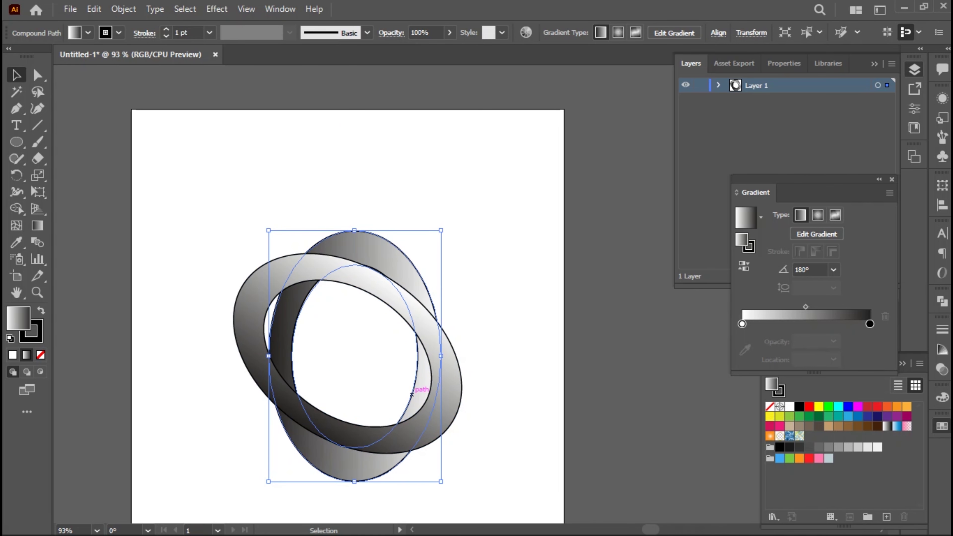
# Step: Tilt the reflected ring in the opposite direction and enlarge the first tilted ring
pyautogui.click(412, 394)
pyautogui.click(408, 441)
pyautogui.moveTo(447, 486); pyautogui.dragTo(351, 508)
pyautogui.moveTo(456, 469); pyautogui.dragTo(533, 509)
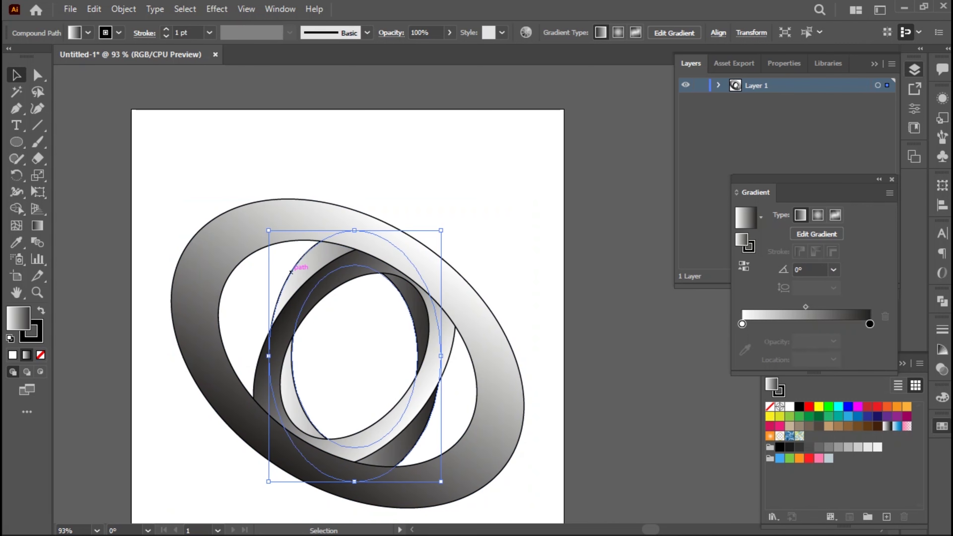
# Step: Enlarge the oppositely tilted ring so that the overlapping rings nearly fill the artboard
pyautogui.click(321, 301)
pyautogui.click(321, 301)
pyautogui.moveTo(258, 469); pyautogui.dragTo(197, 277)
pyautogui.hotkey('ctrl', '-')
pyautogui.hotkey('ctrl', '-')
pyautogui.hotkey('ctrl', '-')
pyautogui.keyDown('shift'); pyautogui.click(323, 256); pyautogui.keyUp('shift')
pyautogui.moveTo(392, 168); pyautogui.dragTo(392, 168)
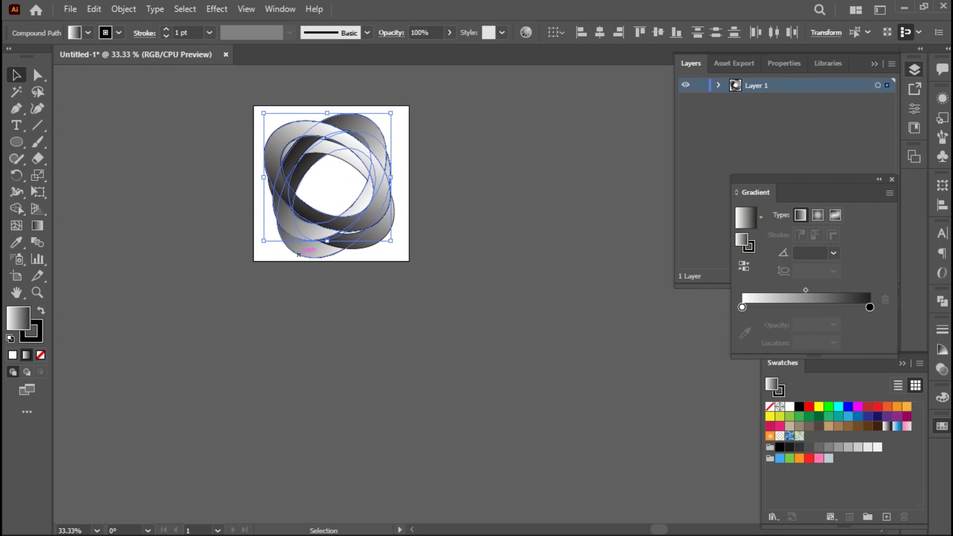
# Step: Remove the surplus ring and arrange the two oppositely tilted rings as a crossing pair
pyautogui.hotkey('ctrl', 'shift', 'a')
pyautogui.click(370, 135)
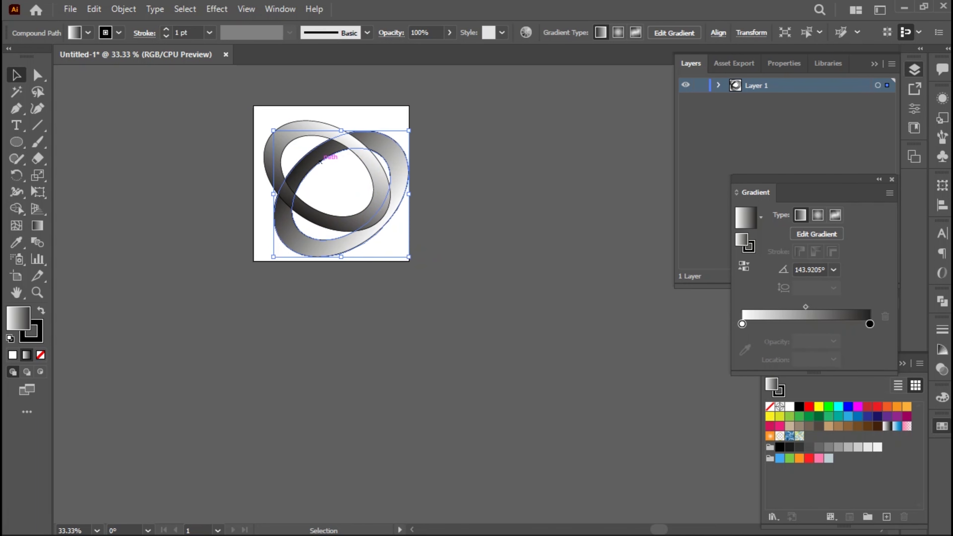
pyautogui.hotkey('ctrl', '=')
pyautogui.moveTo(330, 210); pyautogui.dragTo(446, 211)
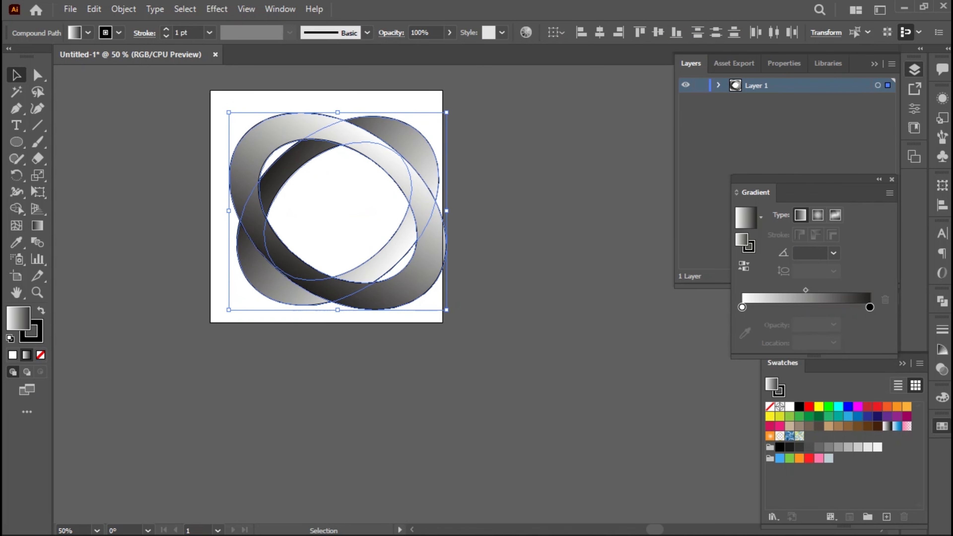
# Step: Scale and move the two crossed rings so that the pair fits inside the artboard
pyautogui.moveTo(355, 269); pyautogui.dragTo(360, 263)
pyautogui.moveTo(446, 112); pyautogui.dragTo(421, 120)
pyautogui.click(414, 170)
pyautogui.moveTo(410, 174); pyautogui.dragTo(324, 129)
pyautogui.moveTo(226, 283); pyautogui.dragTo(217, 309)
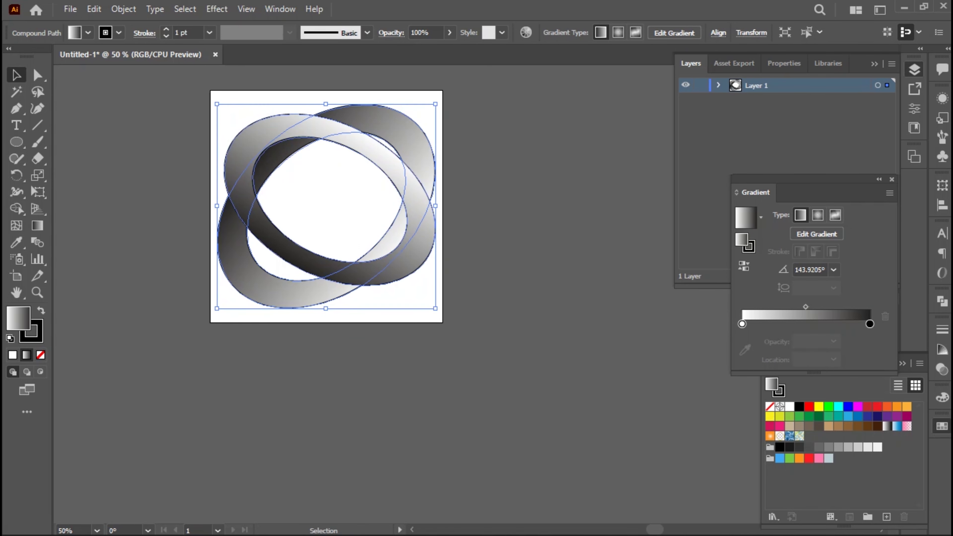
# Step: Try to add a rotated copy of the front ring
pyautogui.hotkey('ctrl', 'shift', 'a')
pyautogui.click(315, 261)
pyautogui.rightClick(314, 261)
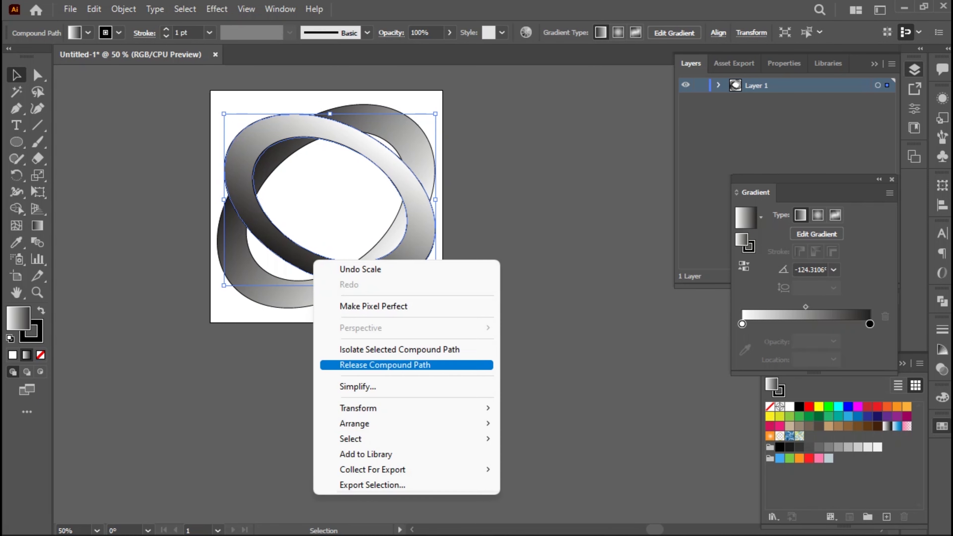
pyautogui.moveTo(358, 408)
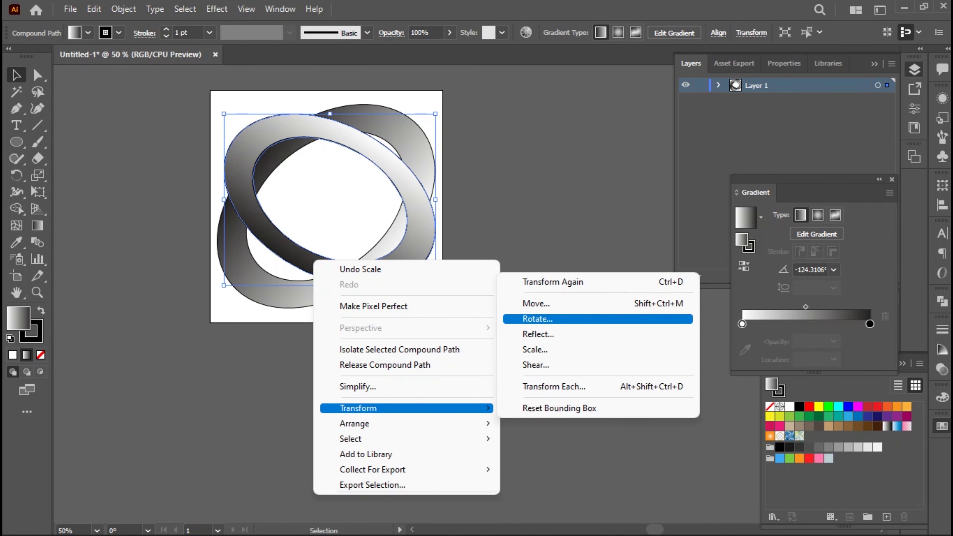
pyautogui.click(537, 319)
pyautogui.click(511, 424)
pyautogui.moveTo(441, 291); pyautogui.dragTo(215, 287)
pyautogui.moveTo(274, 177); pyautogui.dragTo(295, 134)
pyautogui.moveTo(411, 291); pyautogui.dragTo(510, 295)
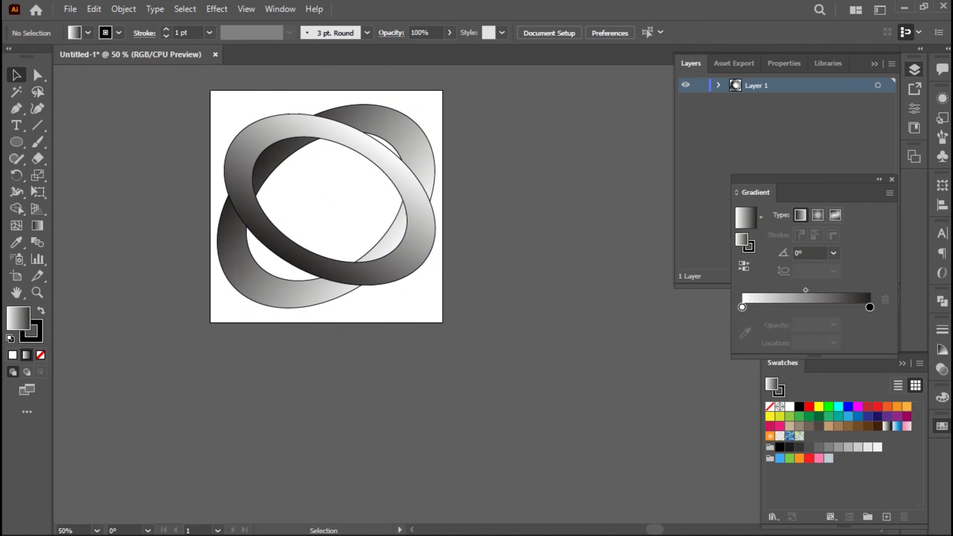
# Step: Recolour both rings with a green to dark green gradient, using bright RGB Green and no black stop on the back ring
pyautogui.hotkey('ctrl', 'a')
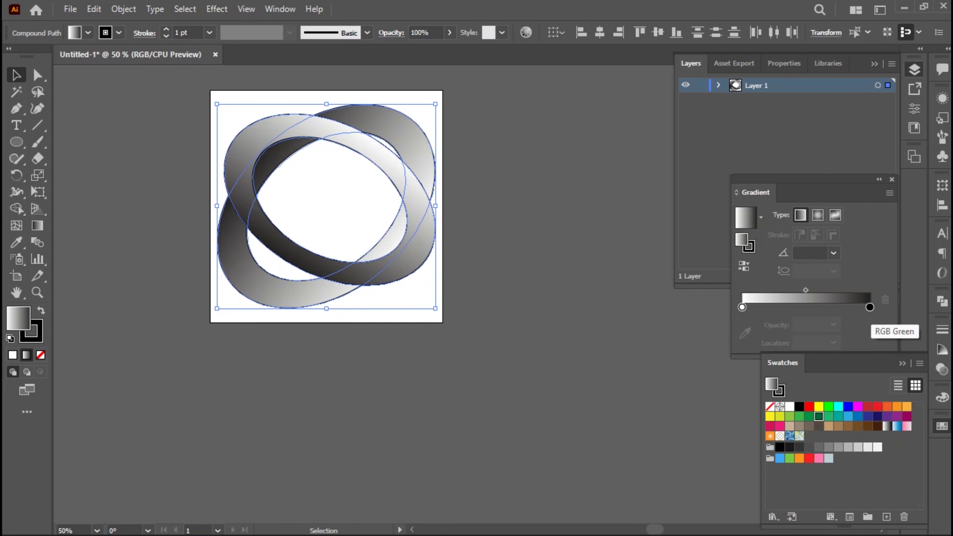
pyautogui.moveTo(870, 317); pyautogui.dragTo(865, 307)
pyautogui.moveTo(809, 416); pyautogui.dragTo(742, 307)
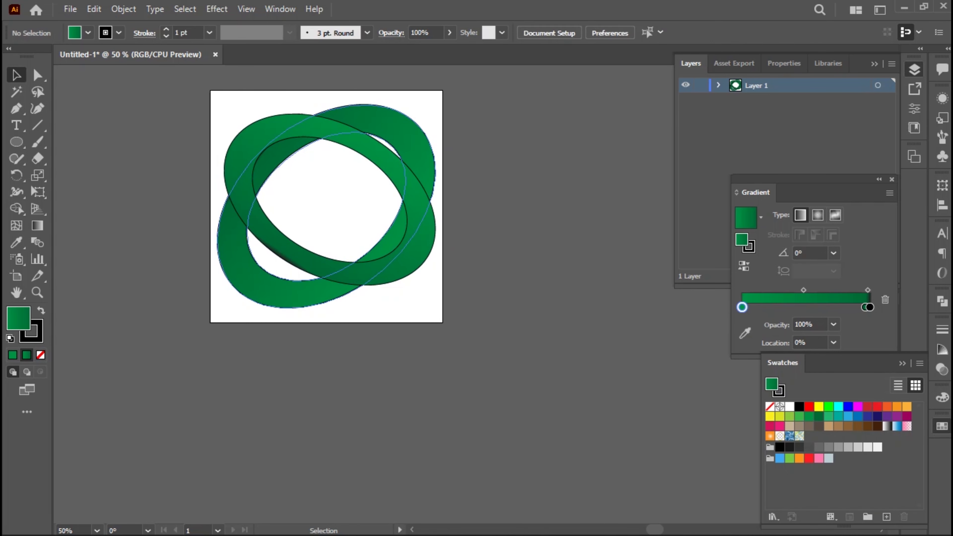
pyautogui.click(829, 406)
pyautogui.click(886, 317)
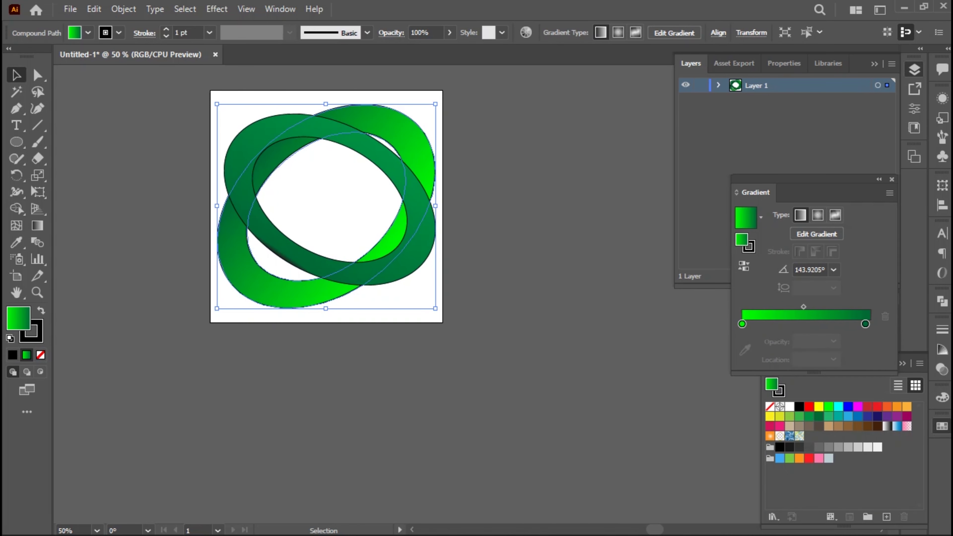
# Step: Reverse the back ring's gradient and redraw its direction so it runs from dark green at the top to bright green below
pyautogui.press('g')
pyautogui.moveTo(224, 200); pyautogui.dragTo(412, 212)
pyautogui.click(744, 266)
pyautogui.moveTo(314, 122); pyautogui.dragTo(335, 270)
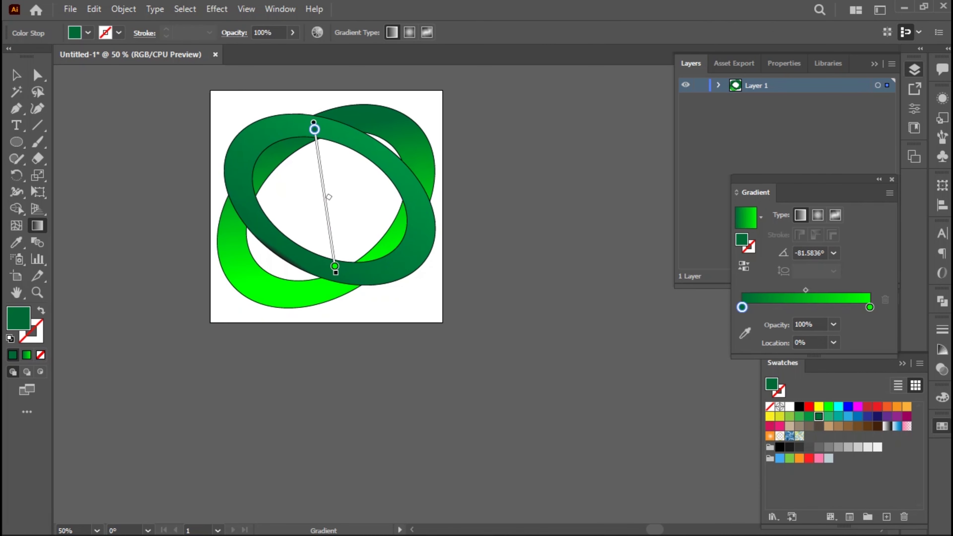
# Step: Copy the back ring's gradient to the front ring and redraw it from dark lower right to bright upper left
pyautogui.press('v')
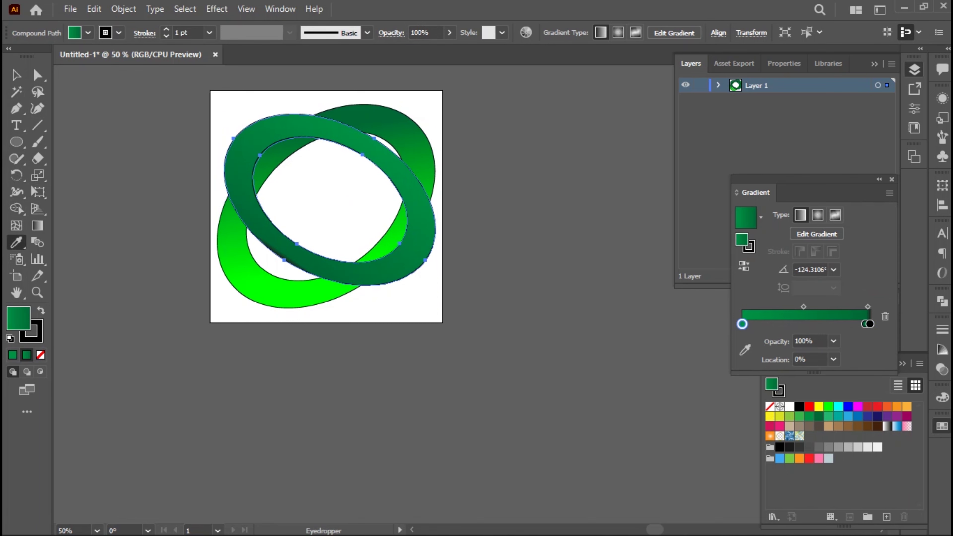
pyautogui.click(283, 267)
pyautogui.press('g')
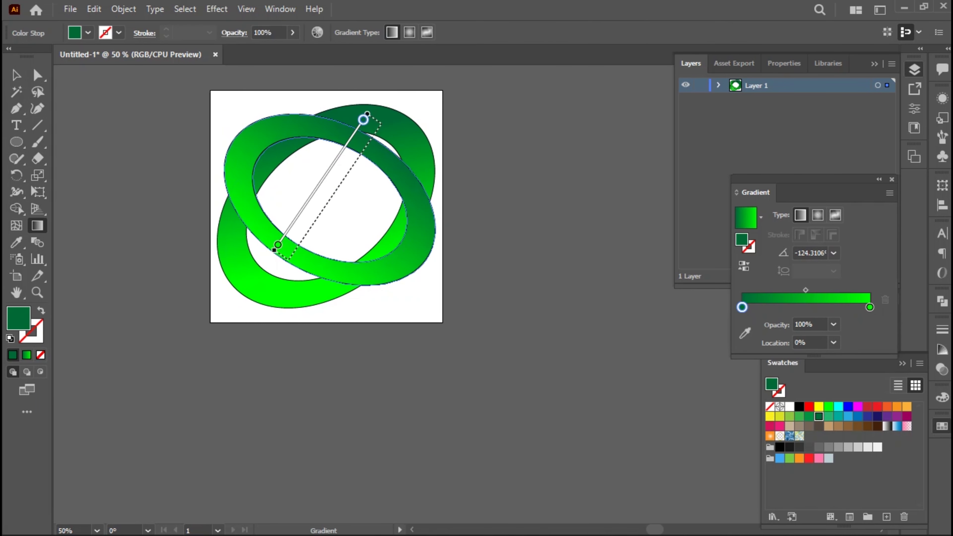
pyautogui.moveTo(285, 254); pyautogui.dragTo(372, 148)
pyautogui.moveTo(242, 213); pyautogui.dragTo(400, 190)
pyautogui.moveTo(378, 271); pyautogui.dragTo(405, 239)
pyautogui.press('v')
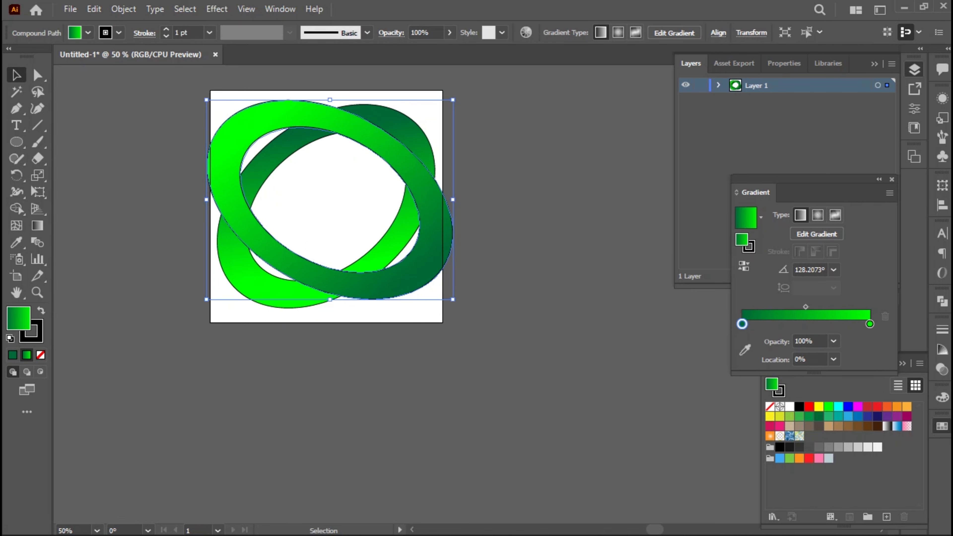
# Step: Resize and reposition the two green rings so that they cross evenly around a common centre
pyautogui.moveTo(454, 302); pyautogui.dragTo(437, 263)
pyautogui.moveTo(317, 143); pyautogui.dragTo(305, 147)
pyautogui.moveTo(425, 312); pyautogui.dragTo(421, 307)
pyautogui.moveTo(319, 207)
pyautogui.mouseDown()
pyautogui.moveTo(334, 202)
pyautogui.moveTo(323, 208)
pyautogui.mouseUp()
pyautogui.click(324, 208)
pyautogui.moveTo(300, 279); pyautogui.dragTo(304, 287)
# Step: Split the overlapping areas of both rings with Shape Builder so that the rings interlace
pyautogui.hotkey('shift', 'n')
pyautogui.hotkey('ctrl', 'a')
pyautogui.hotkey('shift', 'm')
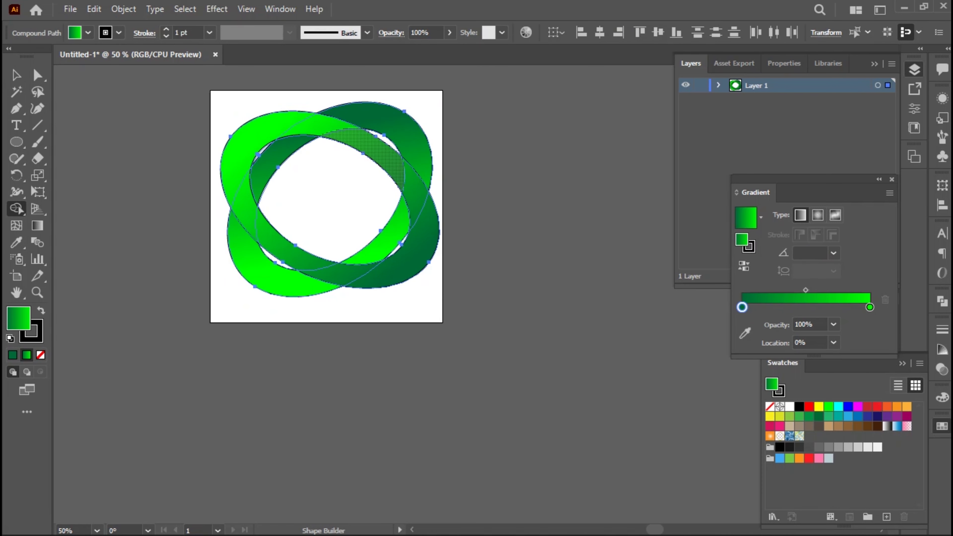
pyautogui.click(312, 265)
# Step: Remove the black stroke from all of the ring artwork
pyautogui.press('v')
pyautogui.hotkey('ctrl', 'shift', 'a')
pyautogui.hotkey('ctrl', 'a')
pyautogui.click(119, 32)
pyautogui.click(11, 56)
pyautogui.hotkey('ctrl', 'shift', 'a')
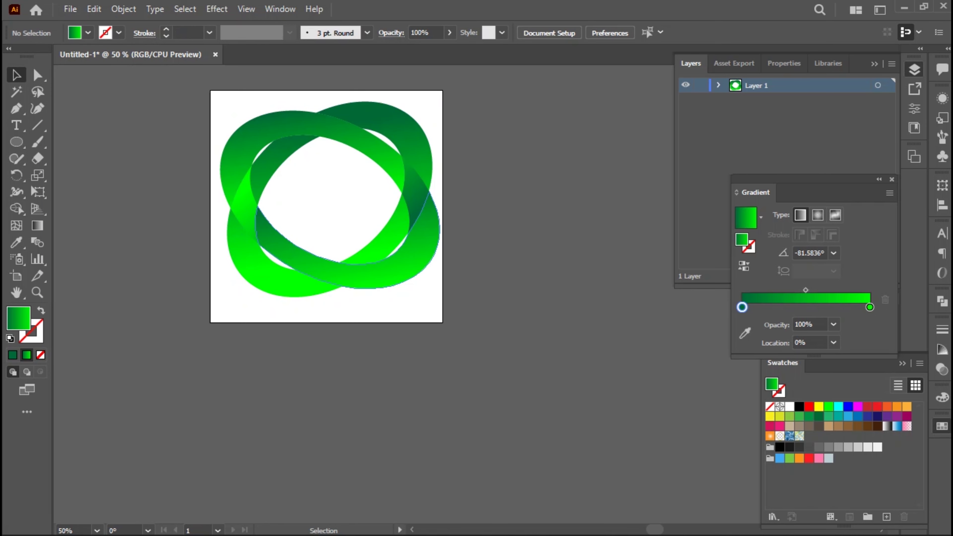
pyautogui.hotkey('ctrl', 'a')
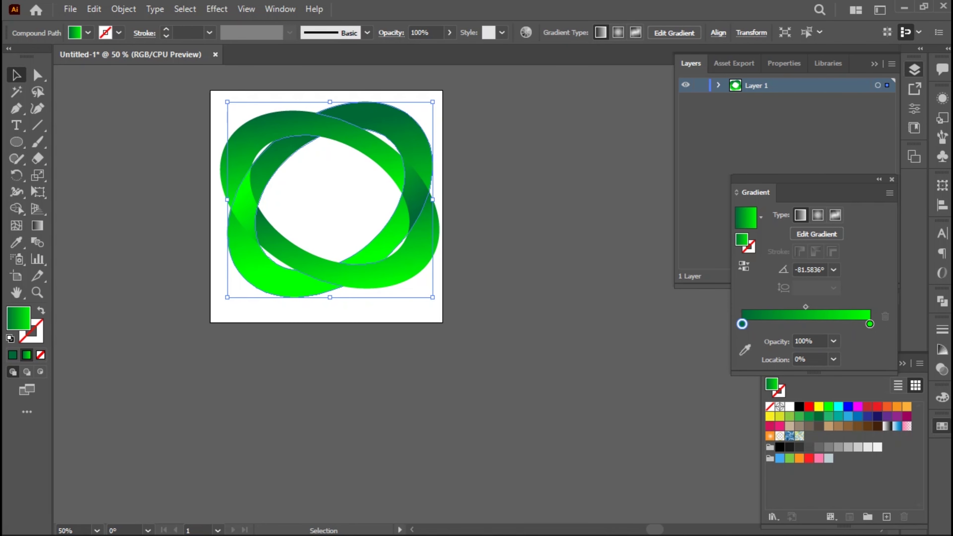
pyautogui.hotkey('ctrl', 'shift', 'a')
# Step: Draw a narrow upright ellipse in the middle of the rings with no fill and a green gradient stroke
pyautogui.click(16, 142)
pyautogui.moveTo(321, 156); pyautogui.dragTo(335, 233)
pyautogui.hotkey('shift', 'x')
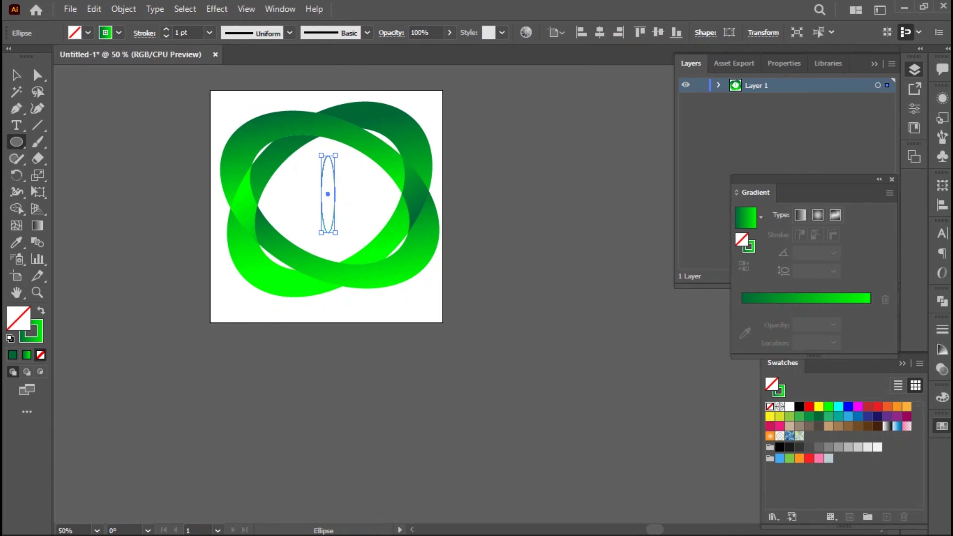
# Step: Create copies of the narrow ellipse rotated in 60° steps around its centre to form an atom shape
pyautogui.press('r')
pyautogui.hotkey('ctrl', '+')
pyautogui.hotkey('ctrl', '+')
pyautogui.hotkey('ctrl', '+')
pyautogui.moveTo(221, 219); pyautogui.dragTo(337, 312)
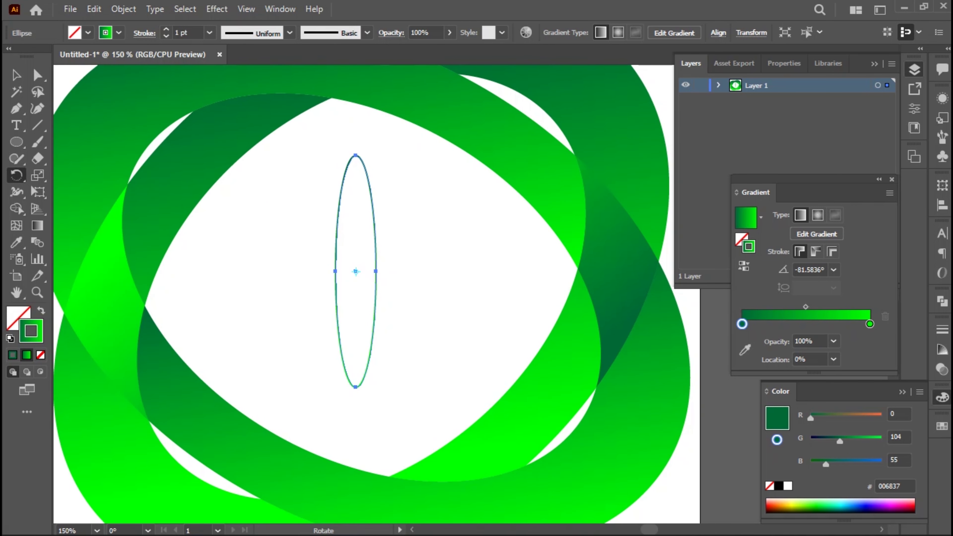
pyautogui.press('Return')
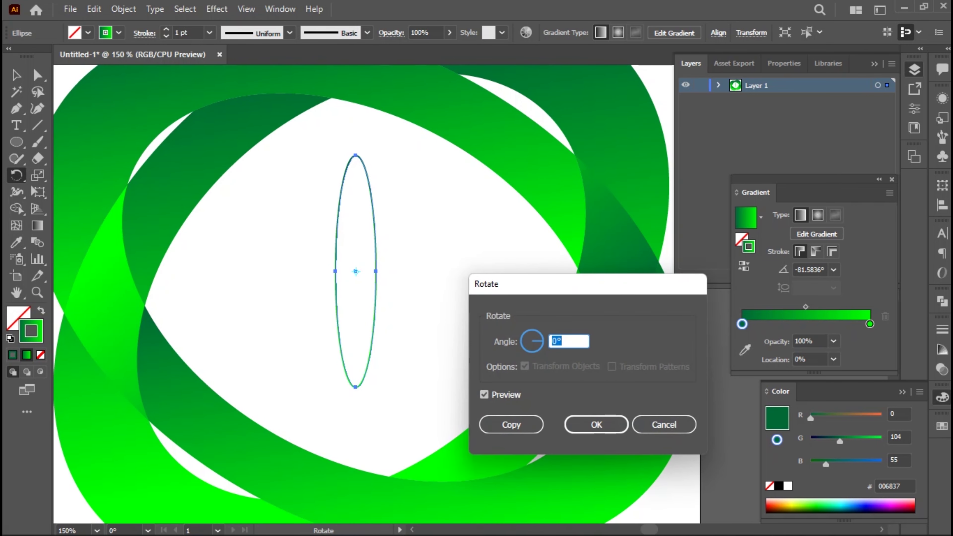
pyautogui.write('60')
pyautogui.click(511, 425)
pyautogui.hotkey('ctrl', 'd')
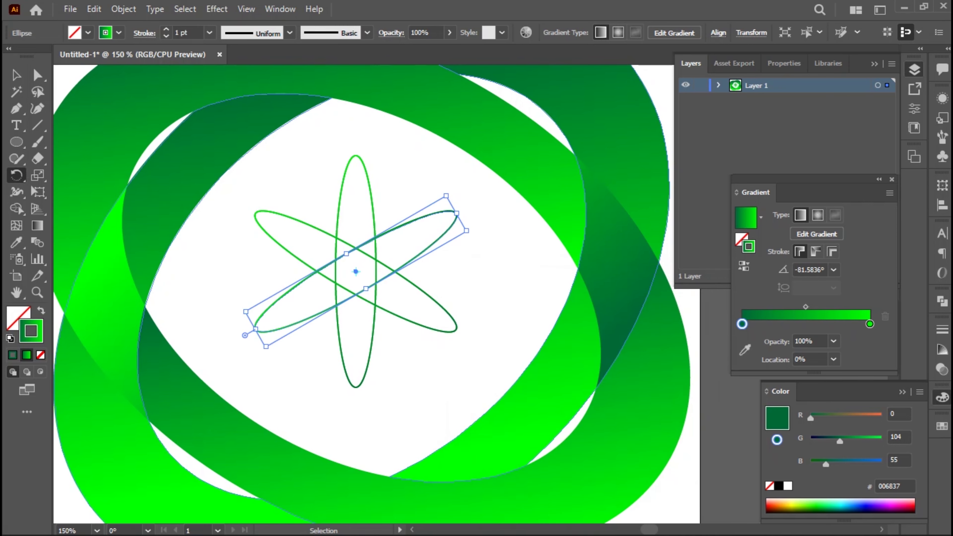
pyautogui.hotkey('ctrl', '-')
pyautogui.hotkey('ctrl', '-')
pyautogui.hotkey('ctrl', '-')
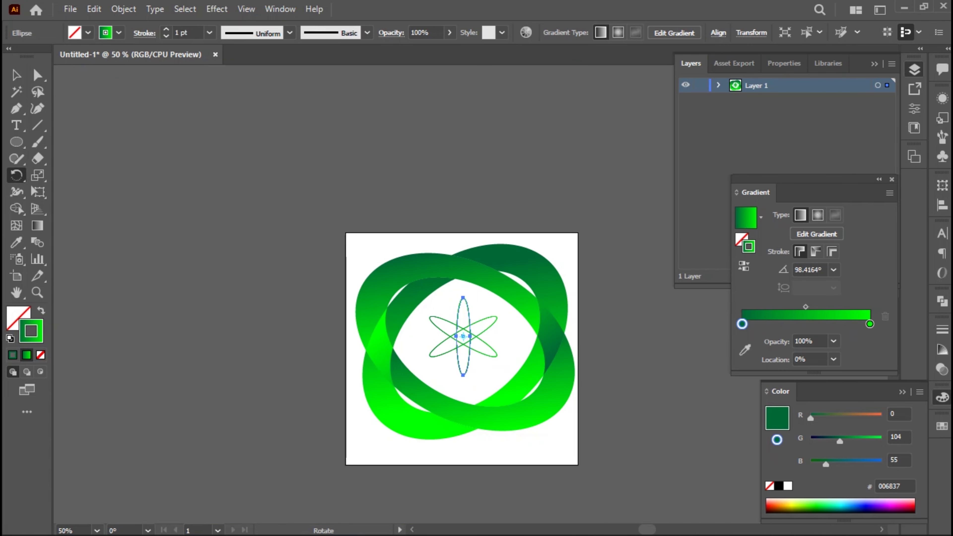
# Step: Try red on the atom ellipses as a stroke and as a fill
pyautogui.press('v')
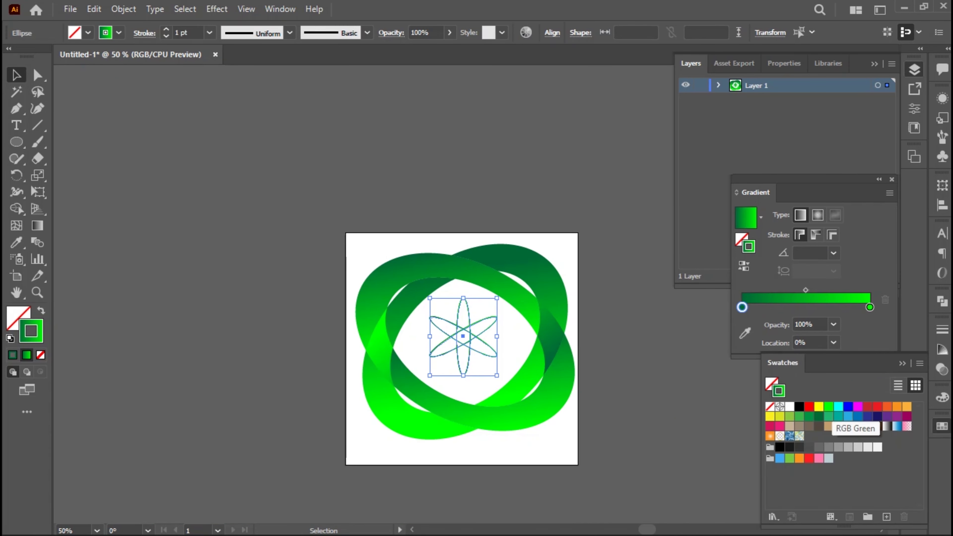
pyautogui.click(808, 406)
pyautogui.hotkey('shift', 'x')
pyautogui.hotkey('ctrl', 'shift', 'a')
pyautogui.hotkey('shift', 'x')
pyautogui.hotkey('ctrl', 'z')
pyautogui.hotkey('ctrl', 'z')
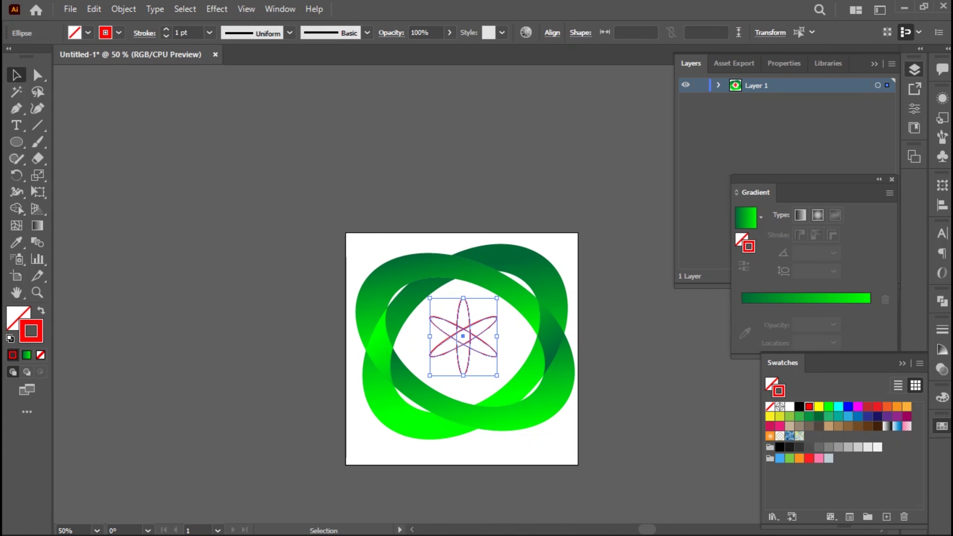
# Step: Give the atom ellipses a teal stroke and centre the whole artwork on the artboard
pyautogui.click(828, 416)
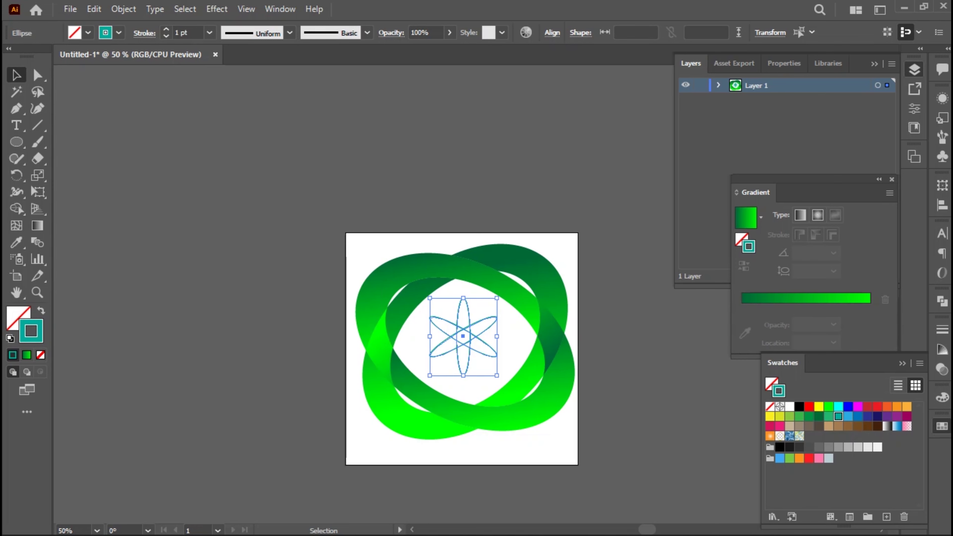
pyautogui.rightClick(480, 160)
pyautogui.click(518, 270)
pyautogui.hotkey('ctrl', 'shift', 'a')
# Step: Create a rectangle 500 px wide and 500 px high
pyautogui.press('m')
pyautogui.click(449, 262)
pyautogui.press('Tab')
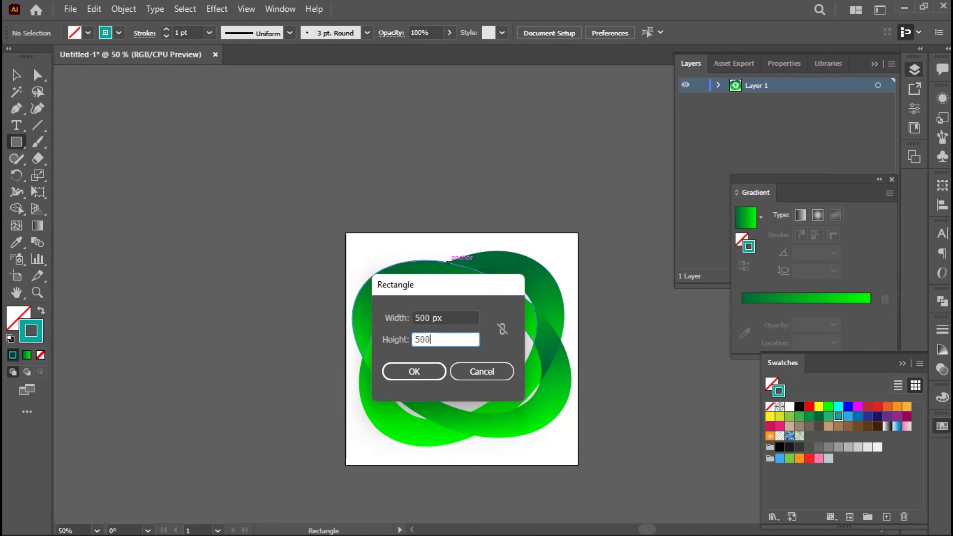
pyautogui.write('500')
pyautogui.press('Return')
# Step: Position the 500 px square so its edges line up with the artboard on all sides
pyautogui.moveTo(565, 379); pyautogui.dragTo(463, 348)
pyautogui.hotkey('ctrl', '1')
pyautogui.moveTo(362, 277)
pyautogui.mouseDown()
pyautogui.moveTo(383, 282)
pyautogui.moveTo(359, 267)
pyautogui.mouseUp()
pyautogui.scroll(-3, 358, 266)
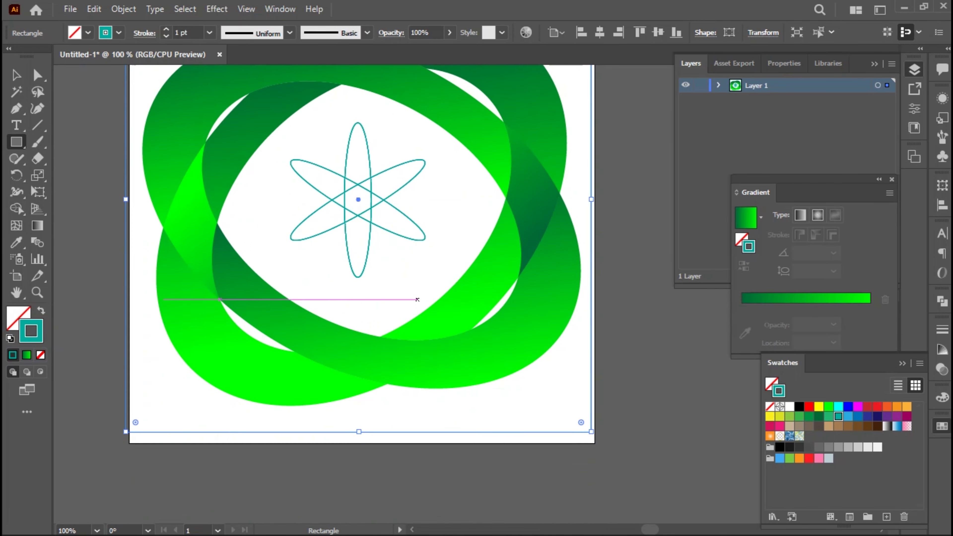
pyautogui.moveTo(358, 199); pyautogui.dragTo(363, 211)
pyautogui.scroll(3, 597, 270)
pyautogui.scroll(3, 585, 267)
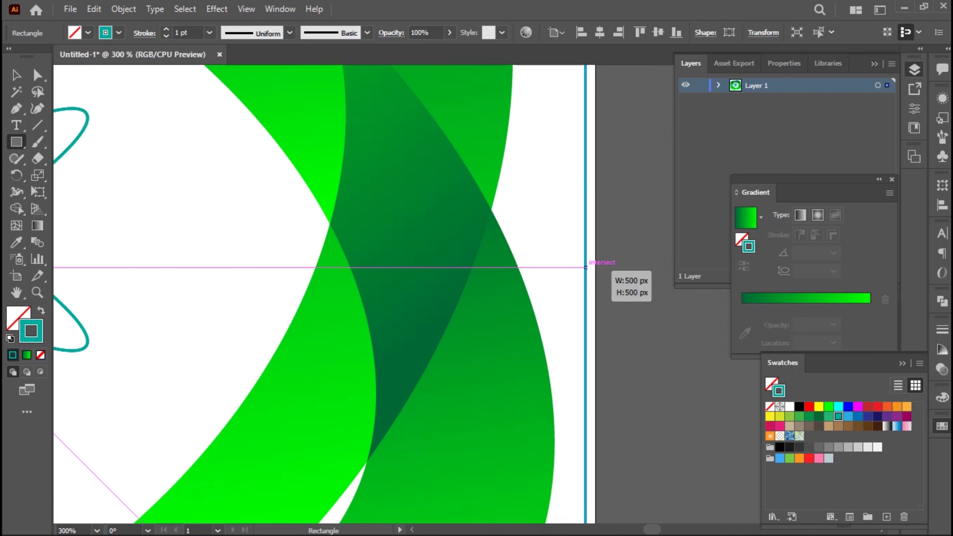
pyautogui.hscroll(-10, 587, 271)
pyautogui.scroll(-2, 436, 223)
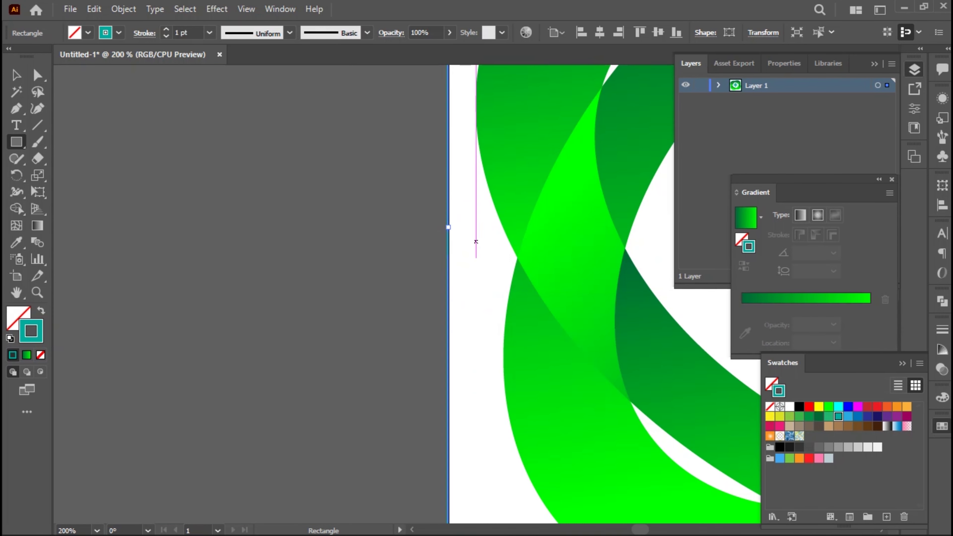
pyautogui.scroll(-5, 465, 228)
pyautogui.scroll(-6, 339, 217)
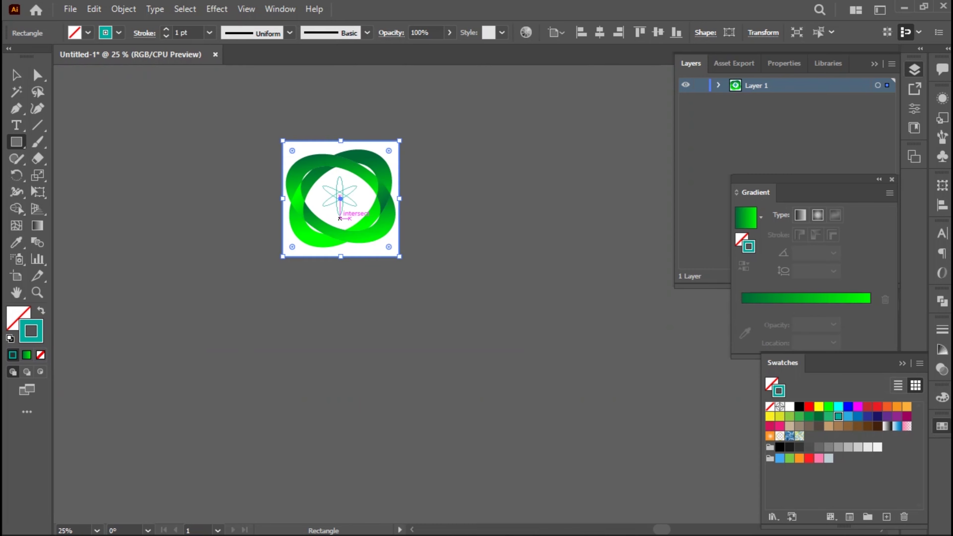
pyautogui.scroll(6, 339, 217)
pyautogui.scroll(5, 357, 262)
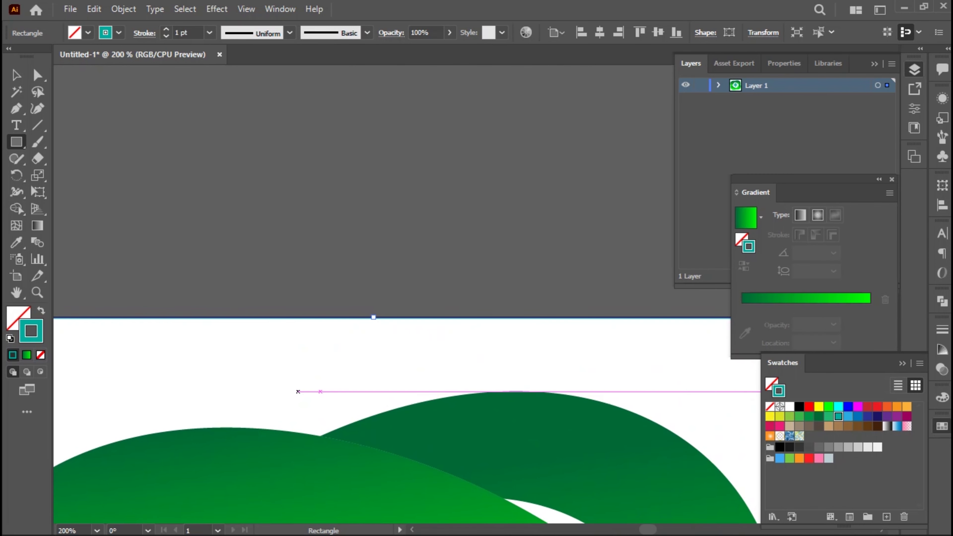
# Step: Remove the square's stroke and fill it with a linear gradient from grey 808080 to grey 999999
pyautogui.hotkey('shift', 'x')
pyautogui.press('.')
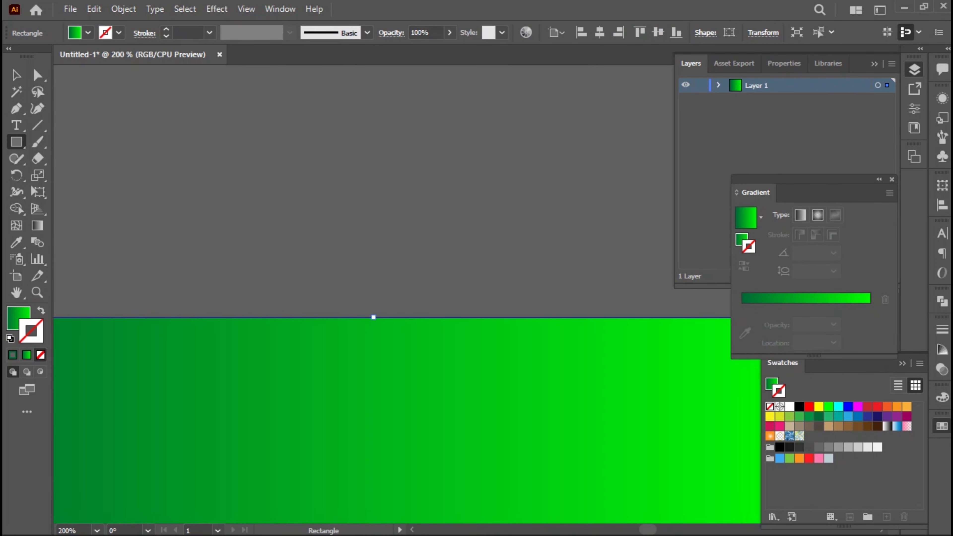
pyautogui.doubleClick(742, 324)
pyautogui.click(769, 398)
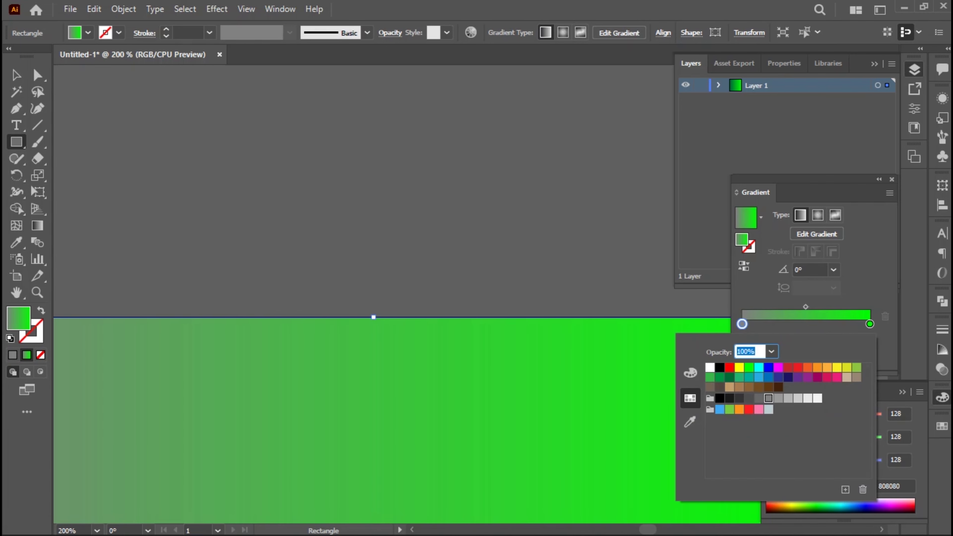
pyautogui.doubleClick(869, 324)
pyautogui.rightClick(494, 375)
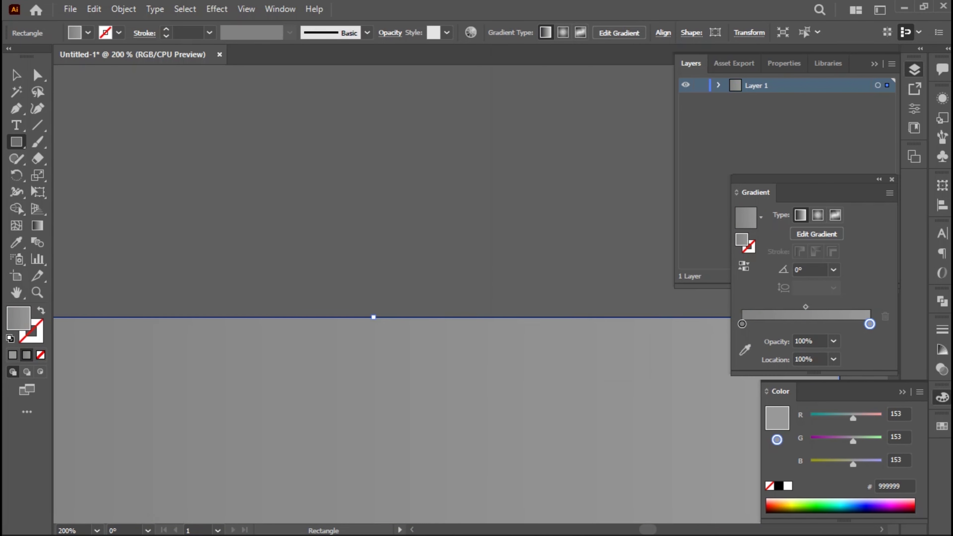
pyautogui.click(494, 375)
pyautogui.press('Return')
# Step: Send the grey square behind the rings and atom, and lock it as the background
pyautogui.press('v')
pyautogui.hotkey('ctrl', '0')
pyautogui.hotkey('ctrl', '+')
pyautogui.hotkey('ctrl', '+')
pyautogui.rightClick(422, 203)
pyautogui.moveTo(462, 464)
pyautogui.click(638, 443)
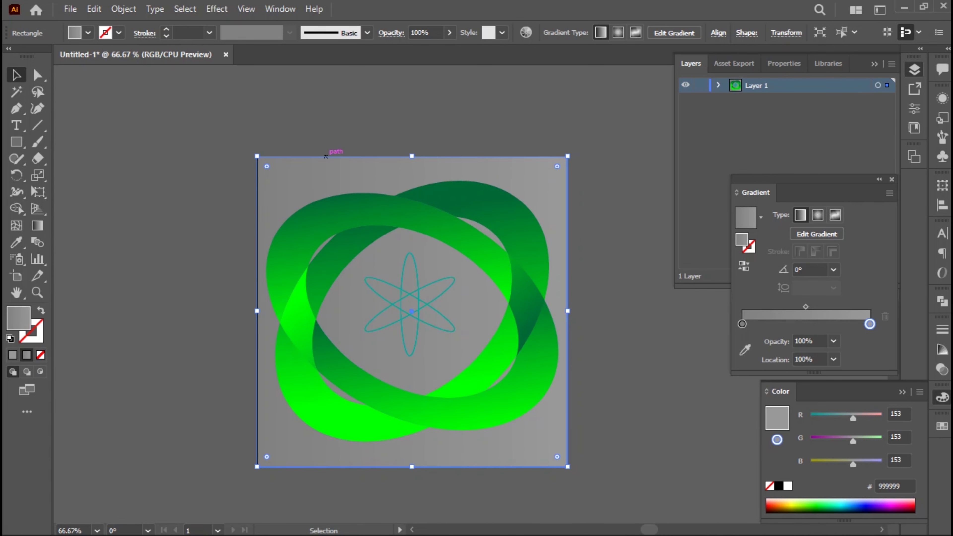
pyautogui.click(718, 86)
pyautogui.hotkey('ctrl', '2')
pyautogui.hotkey('ctrl', 'a')
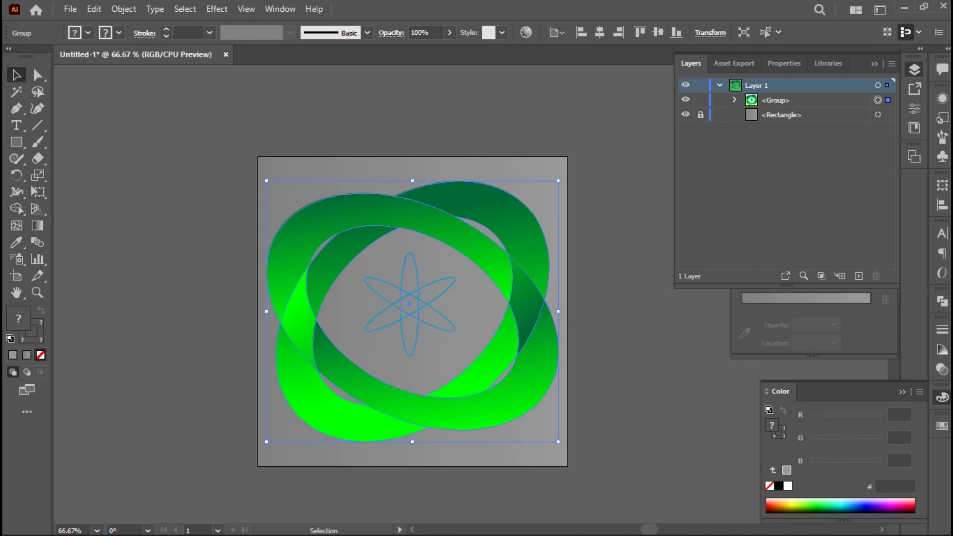
# Step: Draw a small, flat horizontal ellipse just below the lower tip of the atom's vertical ellipse
pyautogui.press('l')
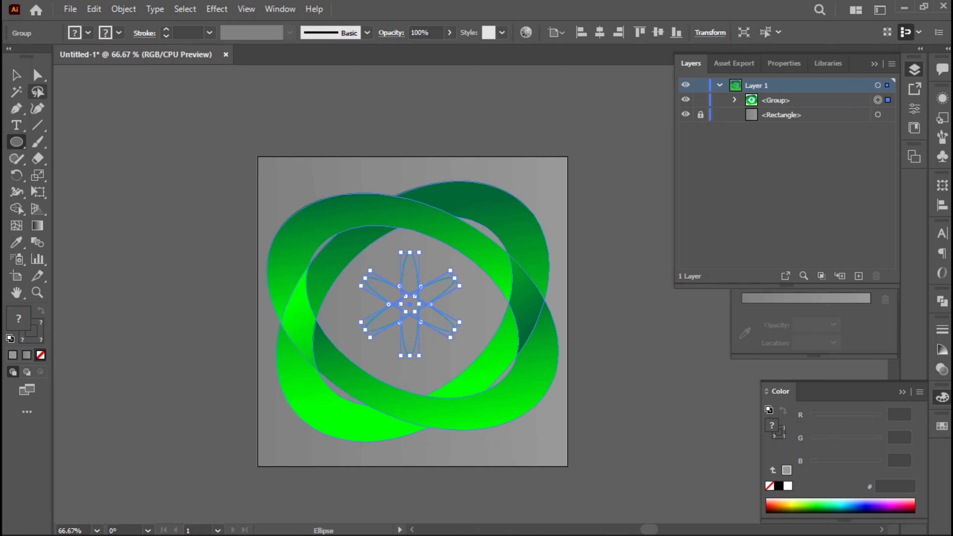
pyautogui.hotkey('ctrl', 'shift', 'a')
pyautogui.scroll(3, 410, 406)
pyautogui.press('super')
pyautogui.press('Escape')
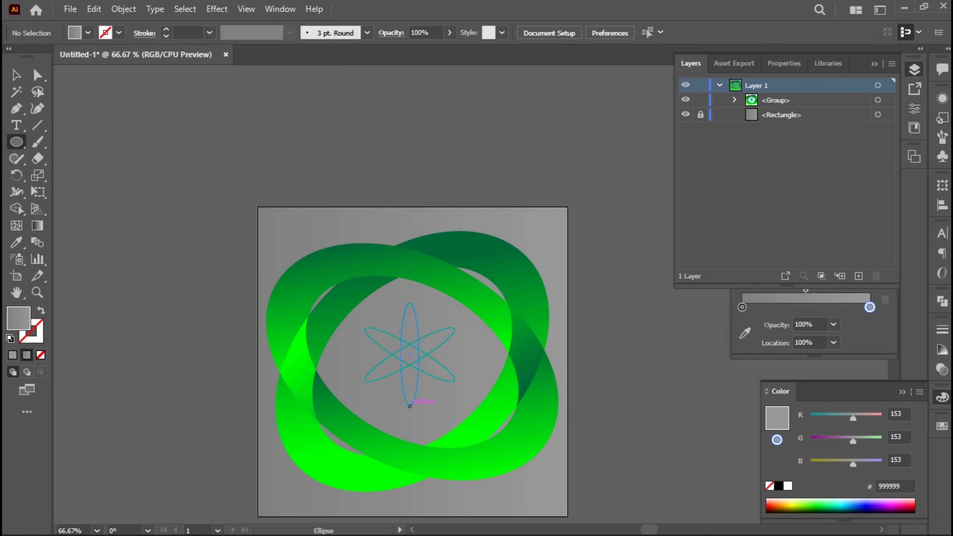
pyautogui.scroll(3, 409, 407)
pyautogui.moveTo(407, 351); pyautogui.dragTo(449, 355)
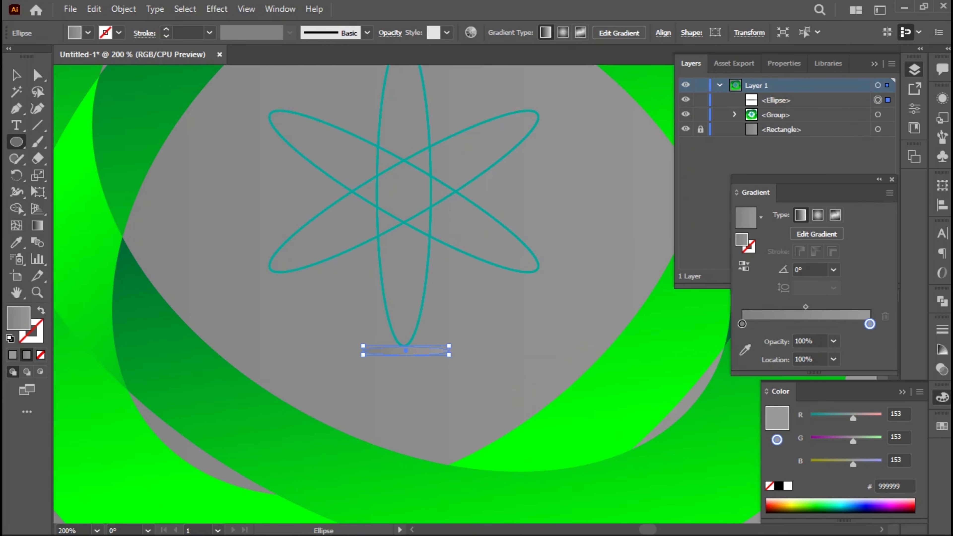
# Step: Give the flat ellipse a radial gradient running from a black centre to the background grey 919191
pyautogui.doubleClick(870, 324)
pyautogui.click(710, 367)
pyautogui.click(720, 367)
pyautogui.doubleClick(742, 323)
pyautogui.click(710, 367)
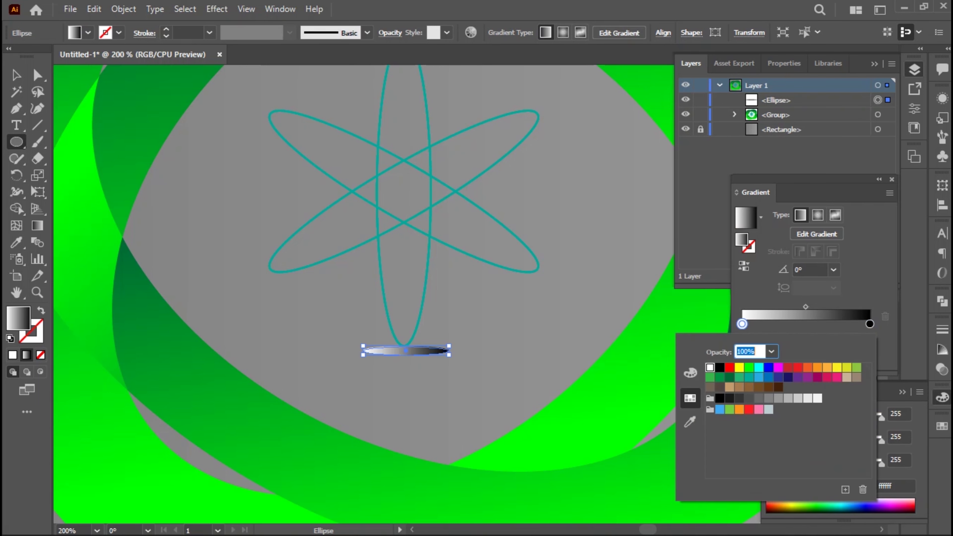
pyautogui.click(818, 215)
pyautogui.click(816, 233)
pyautogui.click(436, 350)
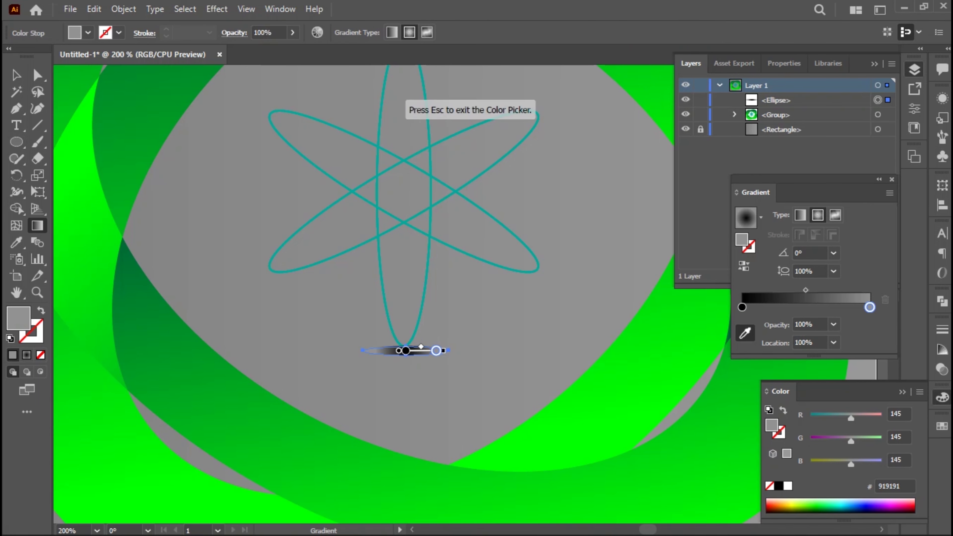
# Step: Set the black centre stop to 80% opacity and fade the outer stop to transparent
pyautogui.click(742, 307)
pyautogui.click(833, 324)
pyautogui.click(844, 456)
# Step: Move the shadow ellipse up so it sits centred on the atom's lower tip
pyautogui.press('v')
pyautogui.hotkey('ctrl', '-')
pyautogui.hotkey('ctrl', '-')
pyautogui.hotkey('ctrl', '=')
pyautogui.hotkey('ctrl', '=')
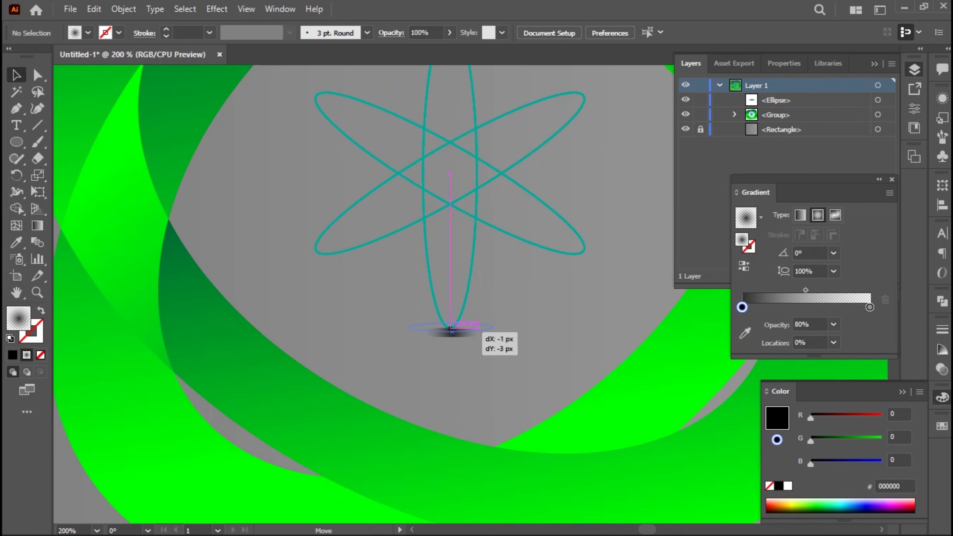
pyautogui.hotkey('ctrl', '=')
pyautogui.hotkey('ctrl', '=')
# Step: Ungroup the rings and atom artwork
pyautogui.rightClick(441, 298)
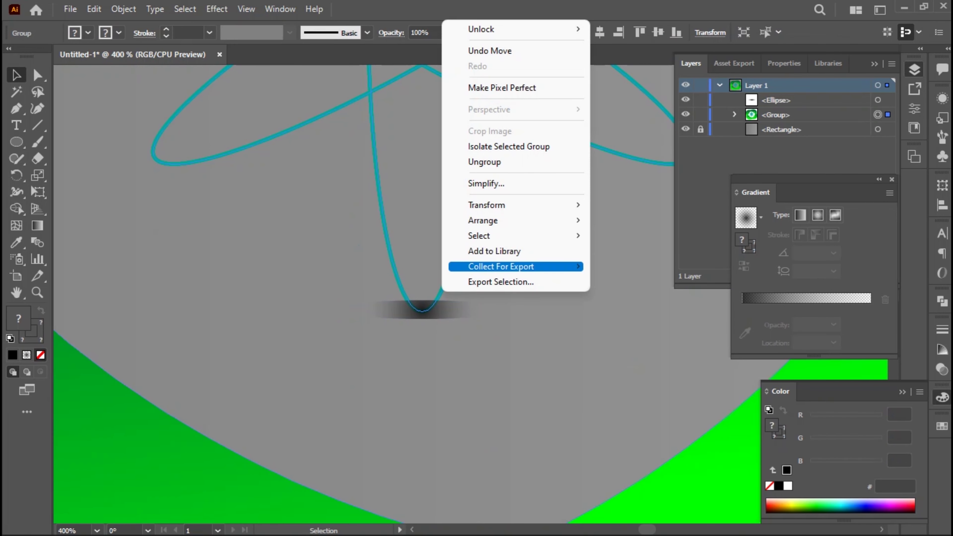
pyautogui.rightClick(386, 228)
pyautogui.click(428, 371)
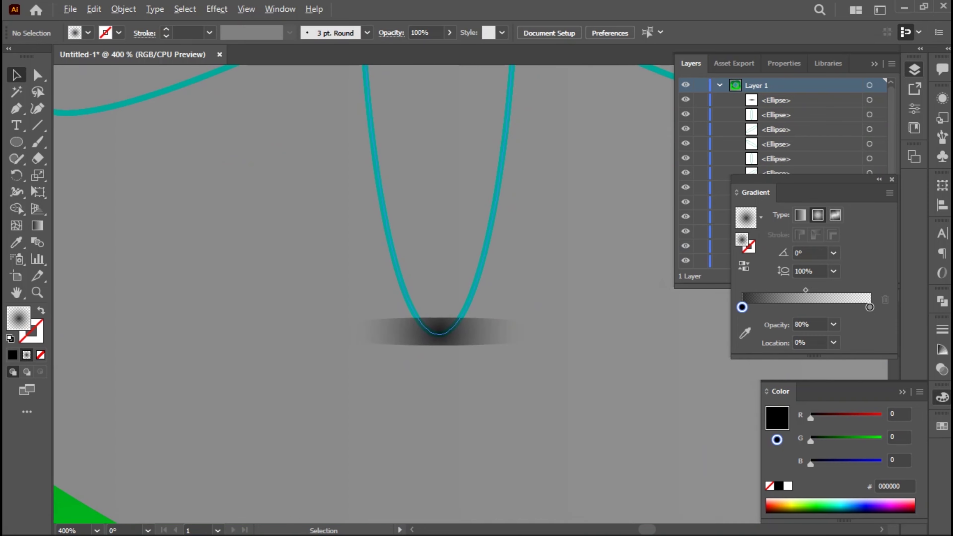
# Step: Bring the atom's teal ellipses in front of the shadow ellipse
pyautogui.hotkey('ctrl', '-')
pyautogui.hotkey('ctrl', '-')
pyautogui.rightClick(432, 217)
pyautogui.moveTo(462, 464)
pyautogui.click(637, 440)
pyautogui.hotkey('ctrl', '-')
pyautogui.hotkey('ctrl', '-')
pyautogui.hotkey('ctrl', '-')
pyautogui.hotkey('ctrl', 'shift', 'a')
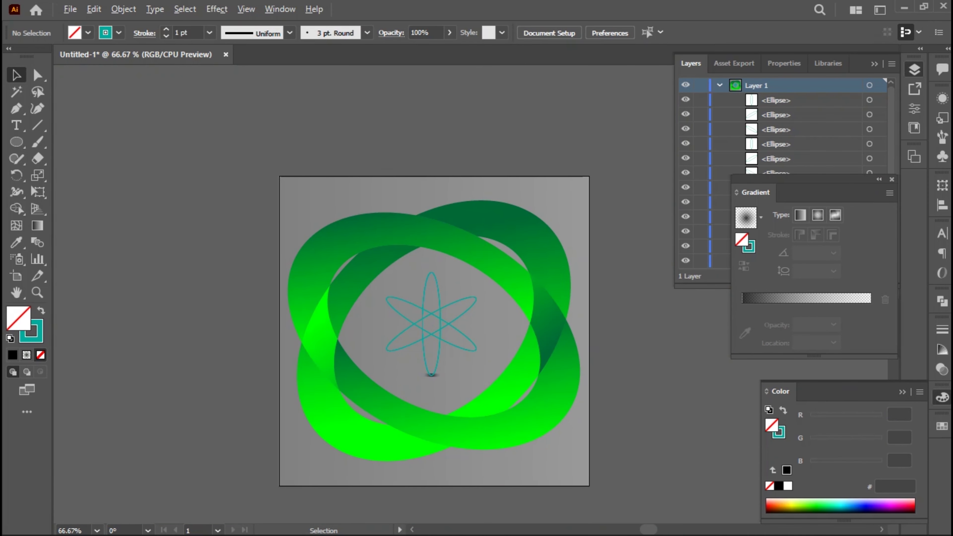
# Step: Widen the shadow ellipse on both sides of the atom's lower tip
pyautogui.click(432, 374)
pyautogui.hotkey('ctrl', '+')
pyautogui.hotkey('ctrl', '+')
pyautogui.hotkey('ctrl', '+')
pyautogui.hotkey('ctrl', '+')
pyautogui.hotkey('ctrl', '+')
pyautogui.moveTo(444, 370); pyautogui.dragTo(586, 367)
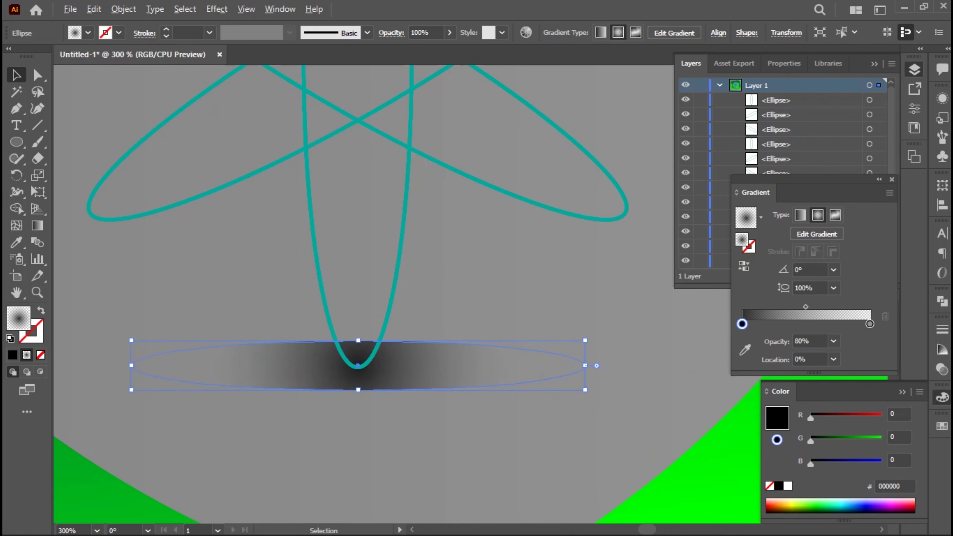
# Step: Place a copy of the atom's shadow ellipse beneath the lowest point of the green rings
pyautogui.hotkey('ctrl', '-')
pyautogui.hotkey('ctrl', '-')
pyautogui.hotkey('ctrl', '-')
pyautogui.hotkey('ctrl', '-')
pyautogui.hotkey('ctrl', '-')
pyautogui.hotkey('ctrl', 'shift', 'a')
pyautogui.click(466, 376)
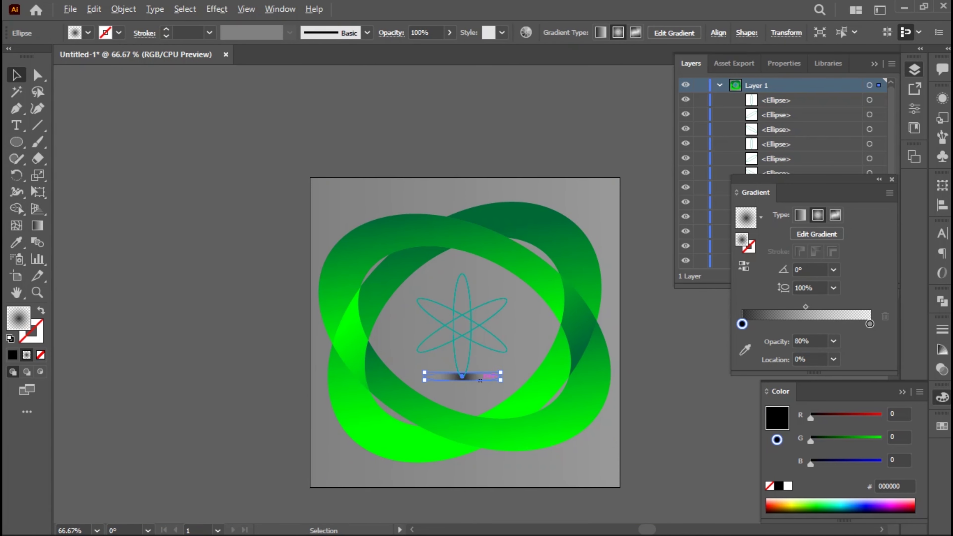
pyautogui.keyDown('alt'); pyautogui.moveTo(380, 468); pyautogui.dragTo(377, 463); pyautogui.keyUp('alt')
# Step: Enlarge the copied shadow ellipse and centre it on the lower edge of the ring
pyautogui.hotkey('ctrl', '+')
pyautogui.hotkey('ctrl', '+')
pyautogui.moveTo(479, 443); pyautogui.dragTo(537, 466)
pyautogui.moveTo(405, 469); pyautogui.dragTo(467, 432)
pyautogui.rightClick(412, 368)
pyautogui.moveTo(432, 291)
pyautogui.click(646, 290)
pyautogui.hotkey('ctrl', 'z')
pyautogui.hotkey('ctrl', 'shift', 'a')
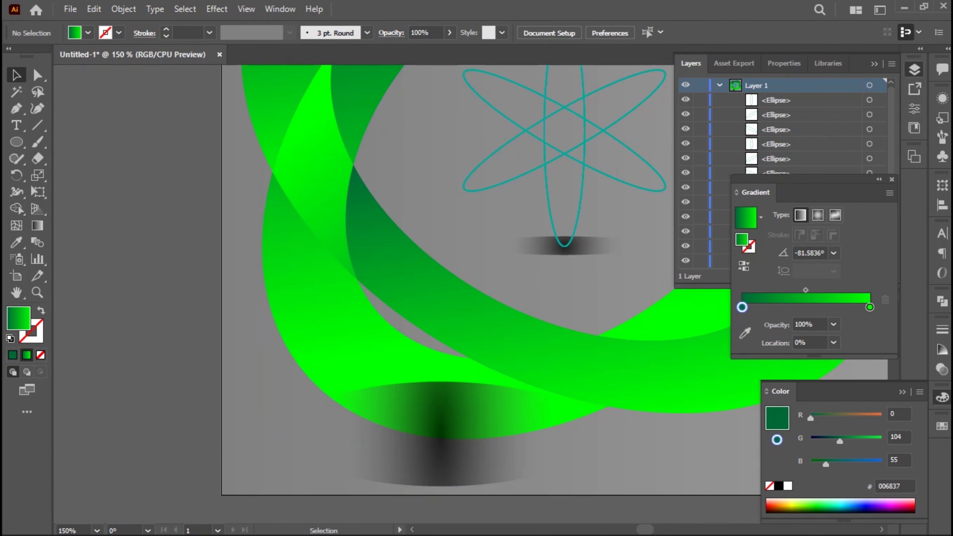
# Step: Bring the green ring pieces to the front so they cover the upper half of the enlarged shadow
pyautogui.keyDown('shift'); pyautogui.click(441, 470); pyautogui.keyUp('shift')
pyautogui.rightClick(338, 83)
pyautogui.moveTo(432, 252)
pyautogui.click(533, 282)
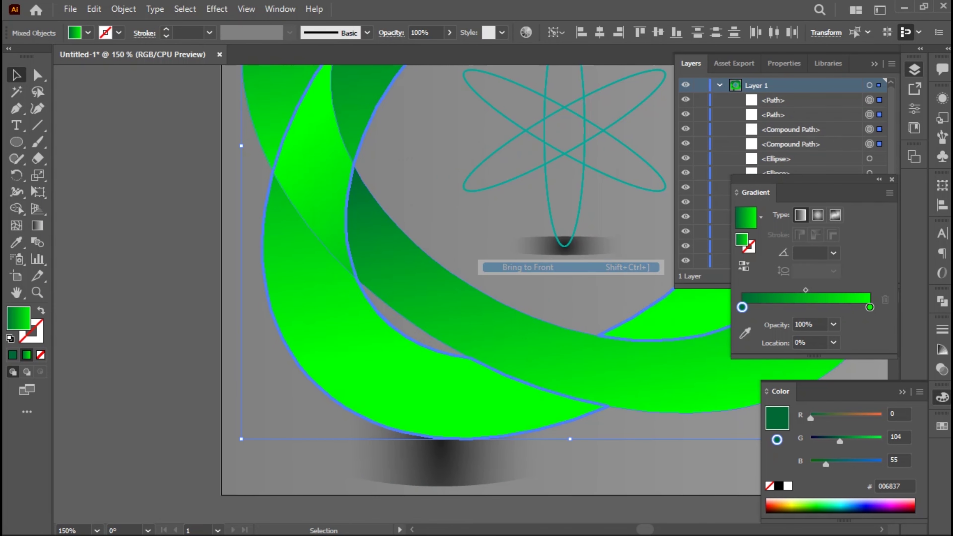
pyautogui.hotkey('ctrl', 'shift', 'a')
pyautogui.hotkey('ctrl', '-')
pyautogui.hotkey('ctrl', '-')
pyautogui.moveTo(475, 449)
pyautogui.mouseDown()
pyautogui.moveTo(662, 450)
pyautogui.moveTo(628, 434)
pyautogui.moveTo(503, 465)
pyautogui.moveTo(469, 455)
pyautogui.mouseUp()
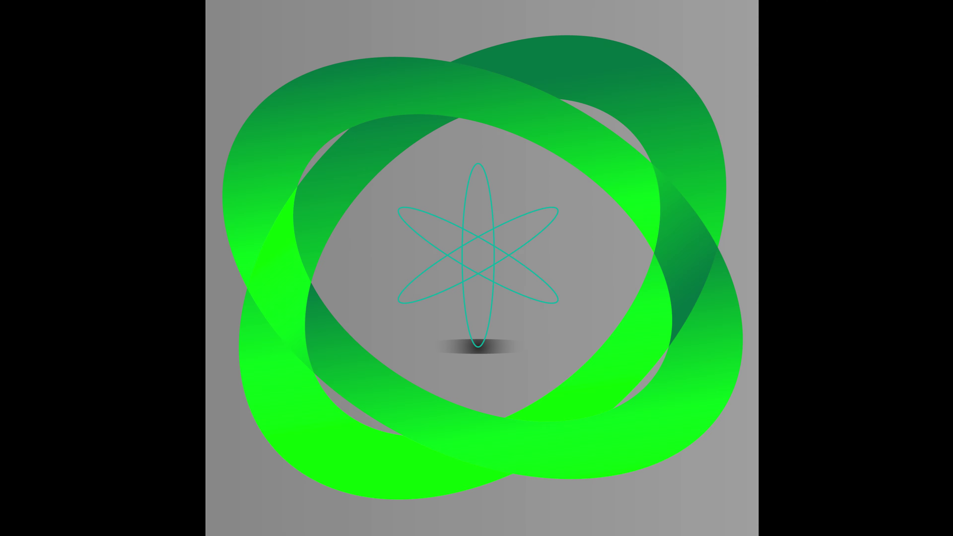